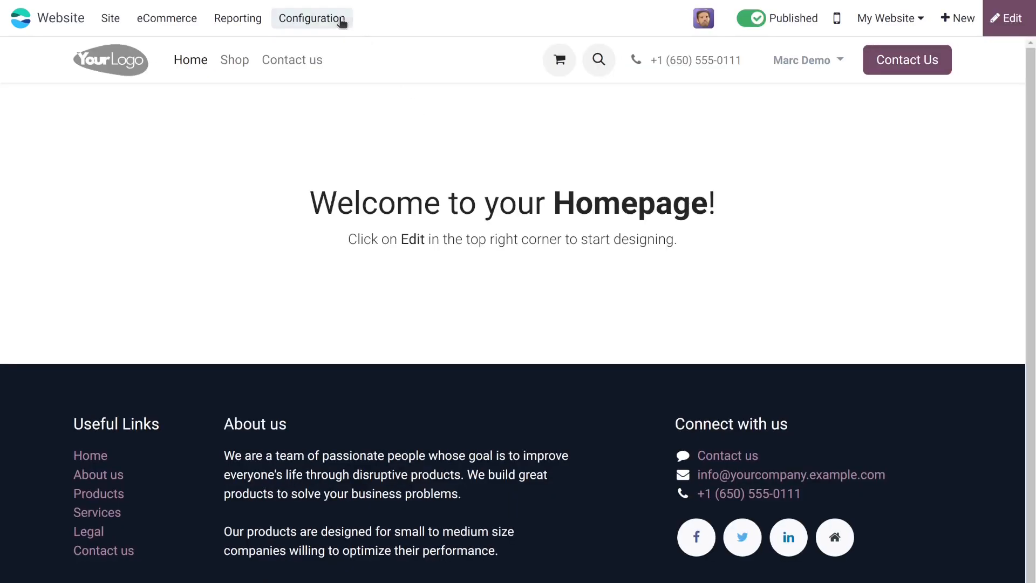
Activate eCommerce event tracking in the website settings and save the settings.
left_click(341, 21)
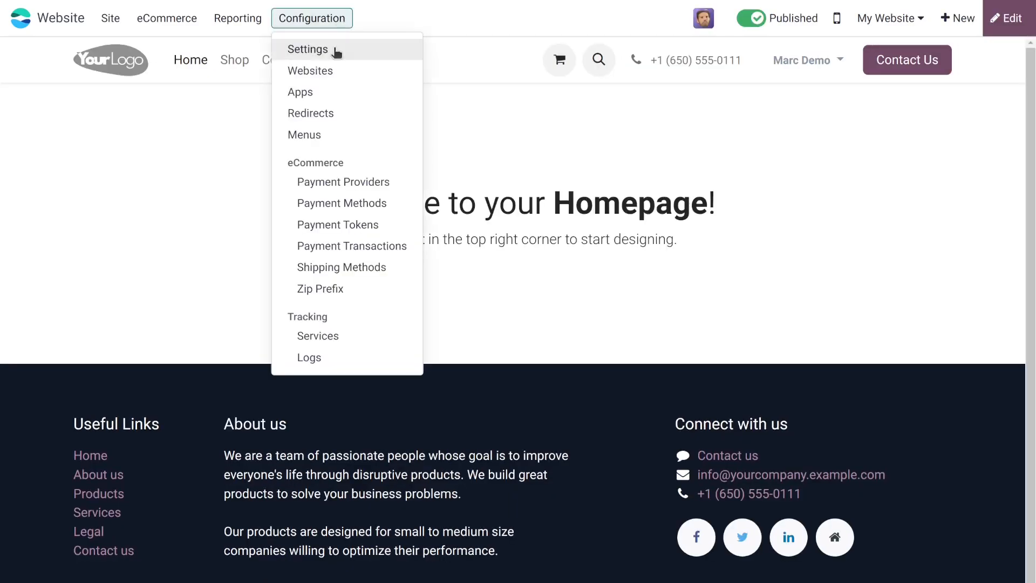
left_click(335, 52)
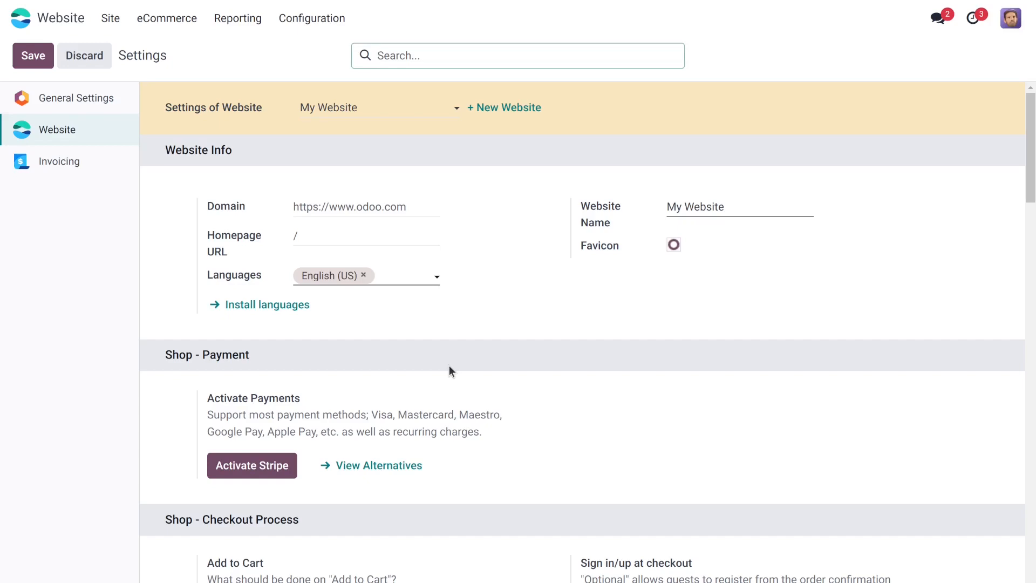
scroll(467, 447, "down", 20)
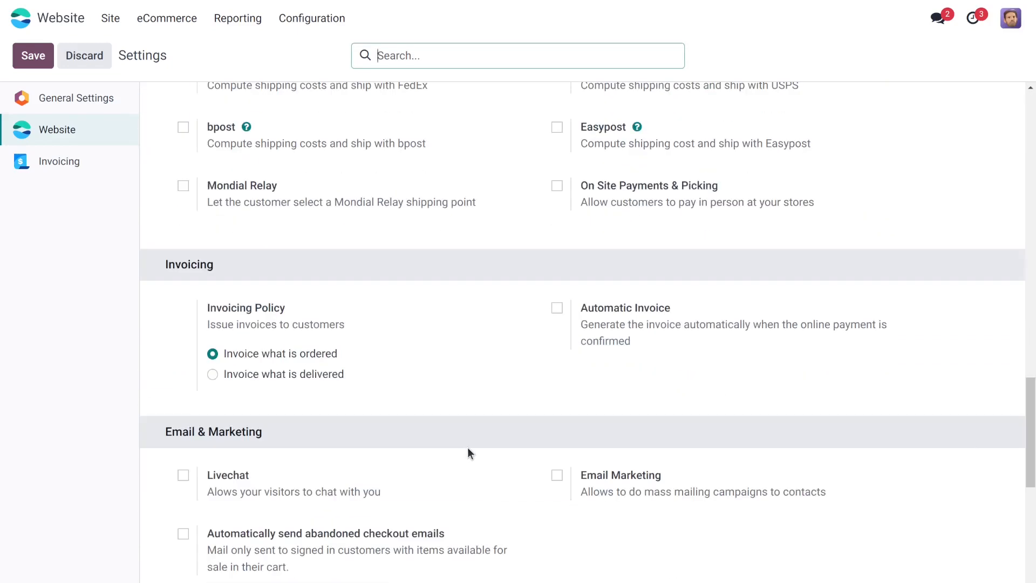
scroll(468, 453, "down", 3)
left_click(184, 501)
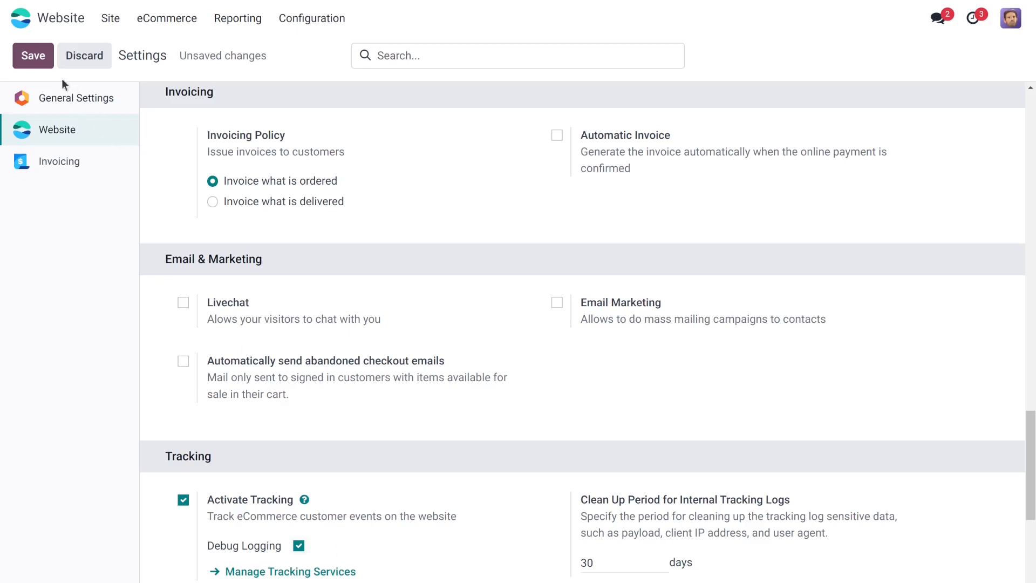
left_click(39, 57)
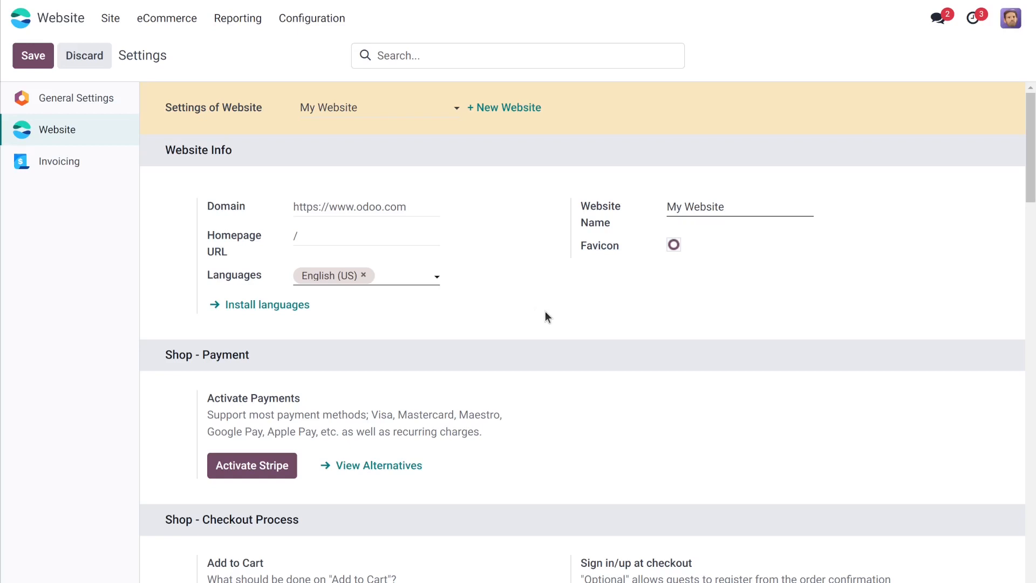
Create a new tracking service for My Website with the type Facebook Pixel.
left_click(337, 20)
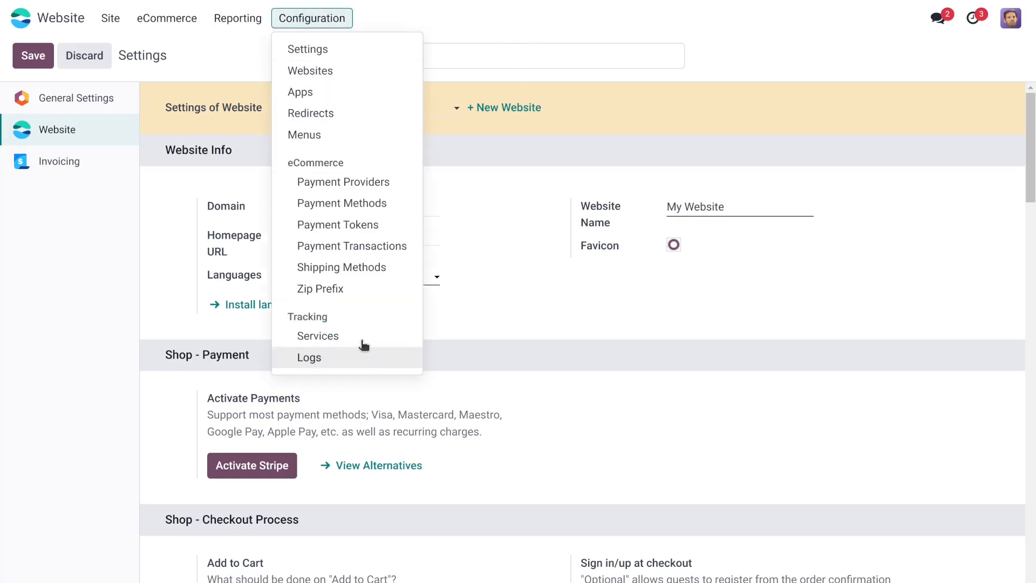
left_click(362, 341)
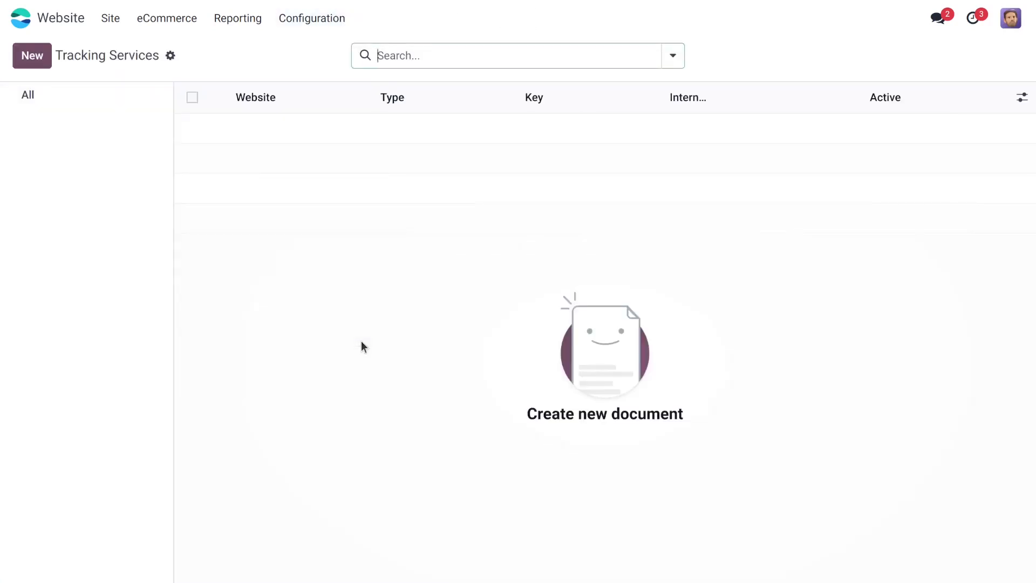
left_click(48, 60)
left_click(112, 189)
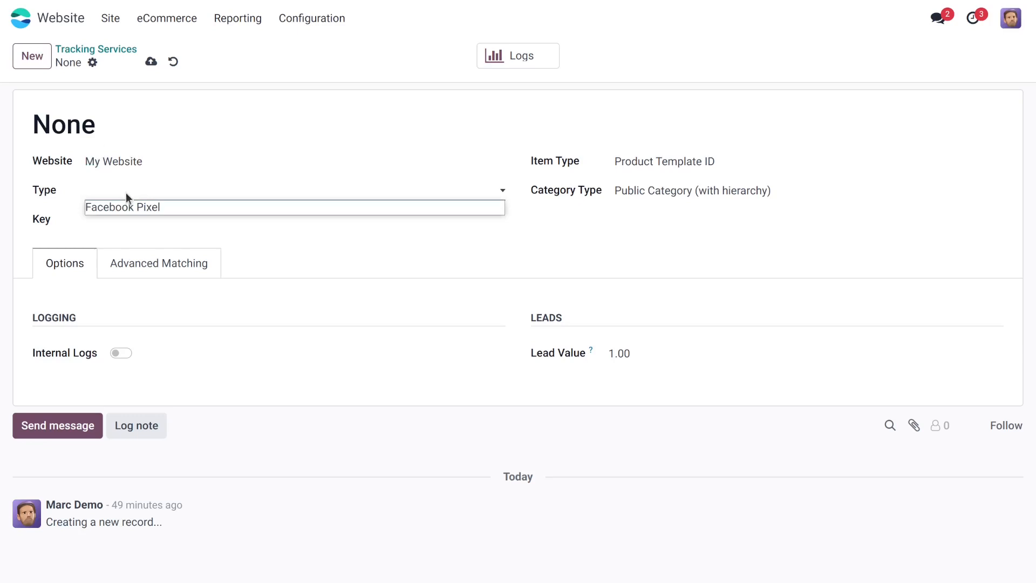
left_click(127, 208)
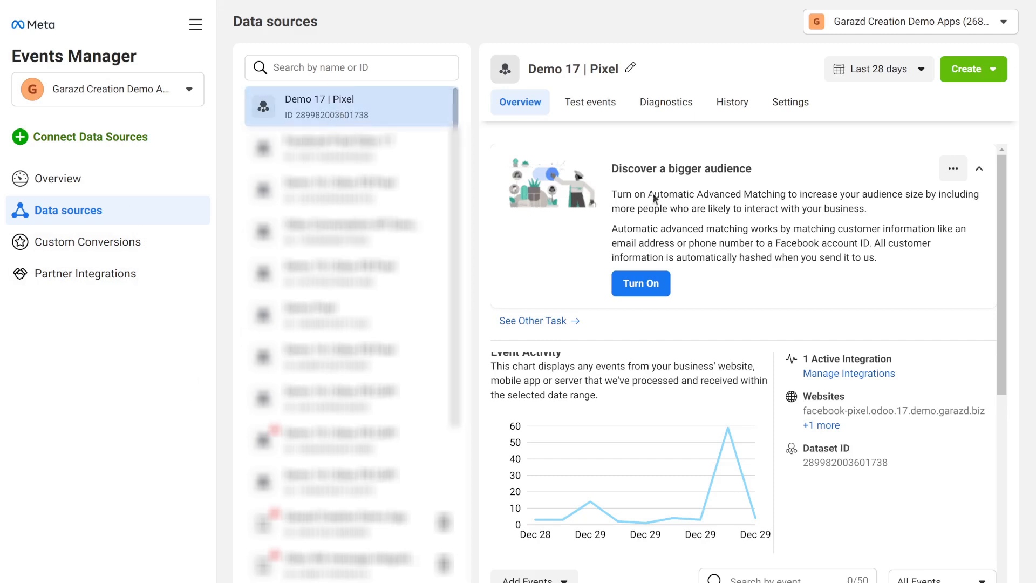
Copy the Demo 17 pixel's dataset ID from Meta Events Manager into the tracking service's Key field, save, and enable Internal Logs.
left_click(846, 468)
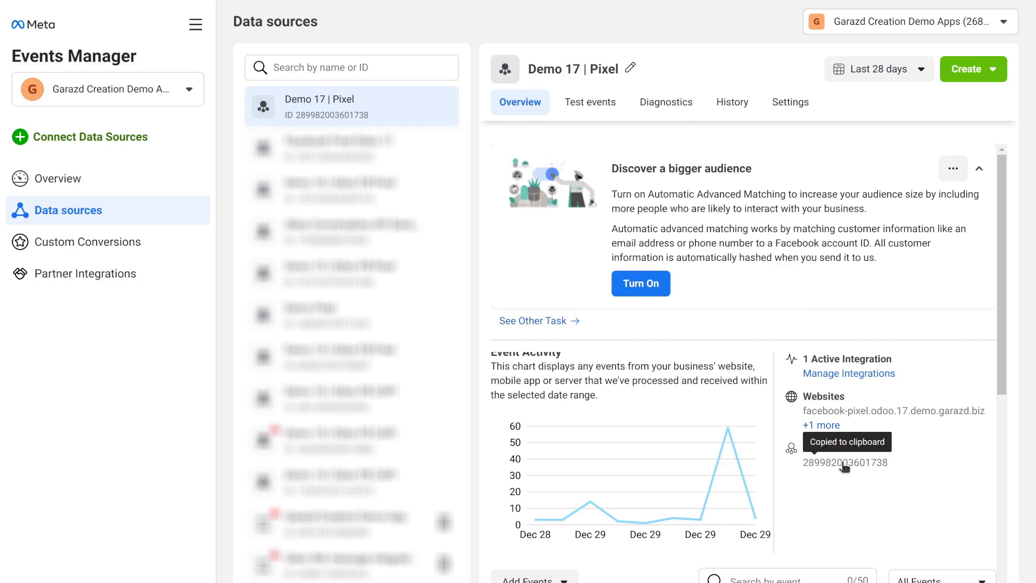
key("alt+Tab")
left_click(247, 222)
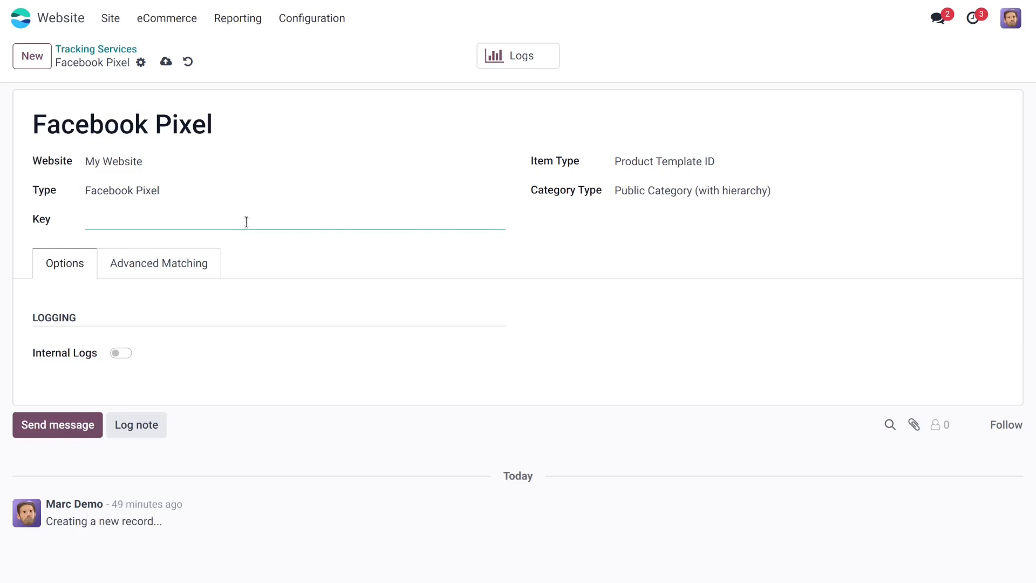
key("ctrl+v")
left_click(166, 63)
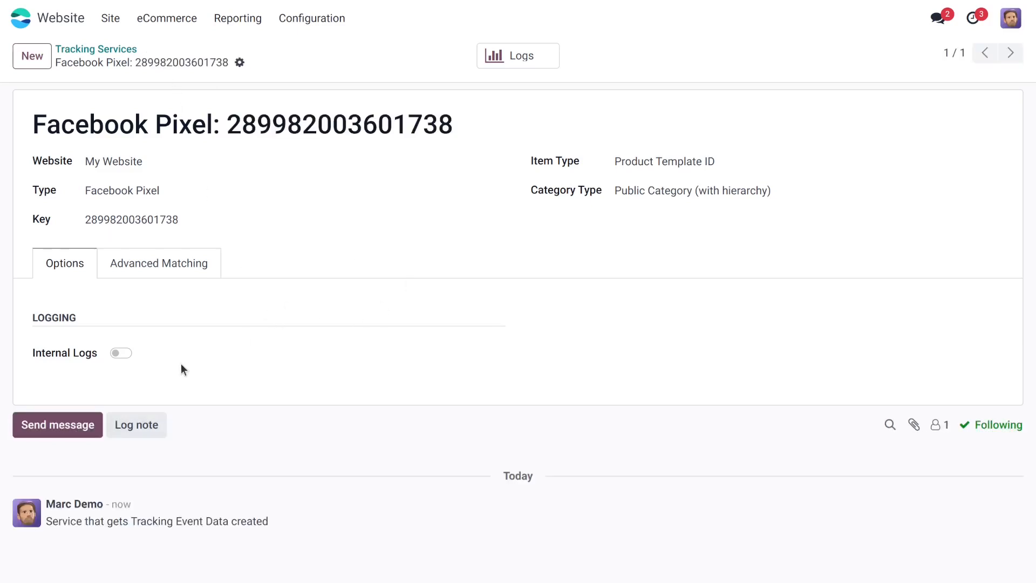
left_click(121, 353)
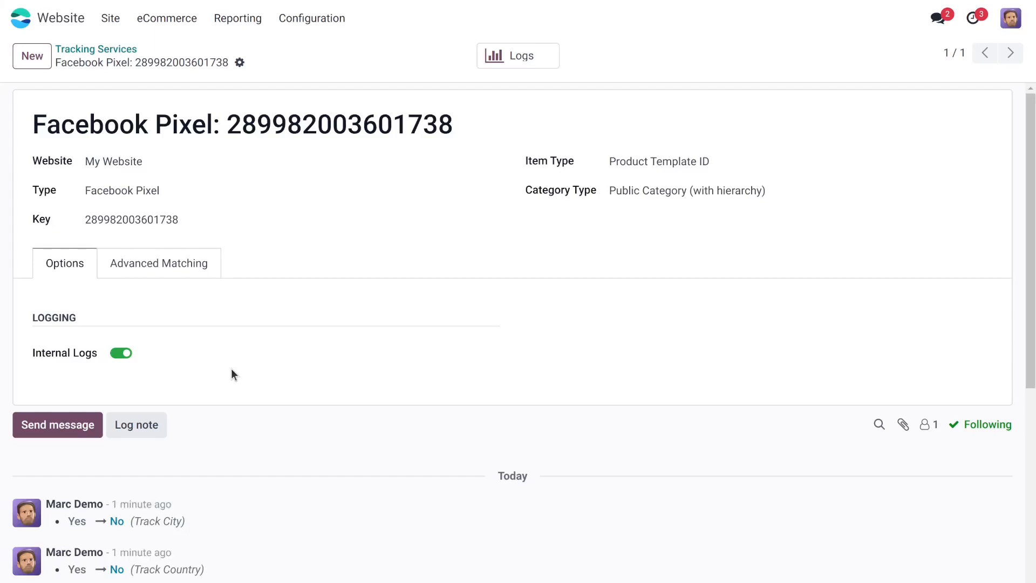
Switch to Meta Events Manager, turn on Automatic Website Matching for the Demo 17 pixel, and show its customer information parameters.
key("ctrl+Tab")
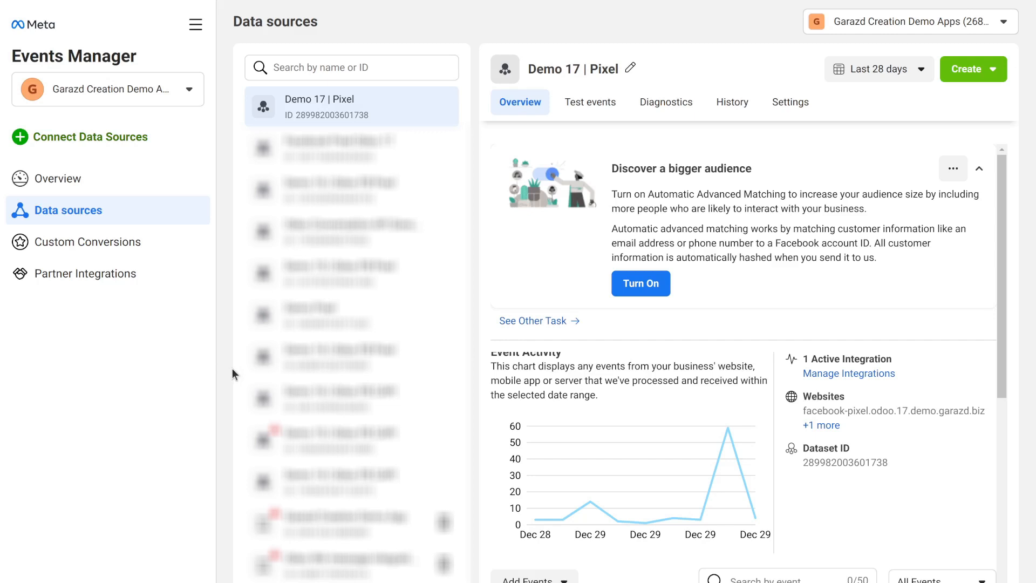
left_click(779, 104)
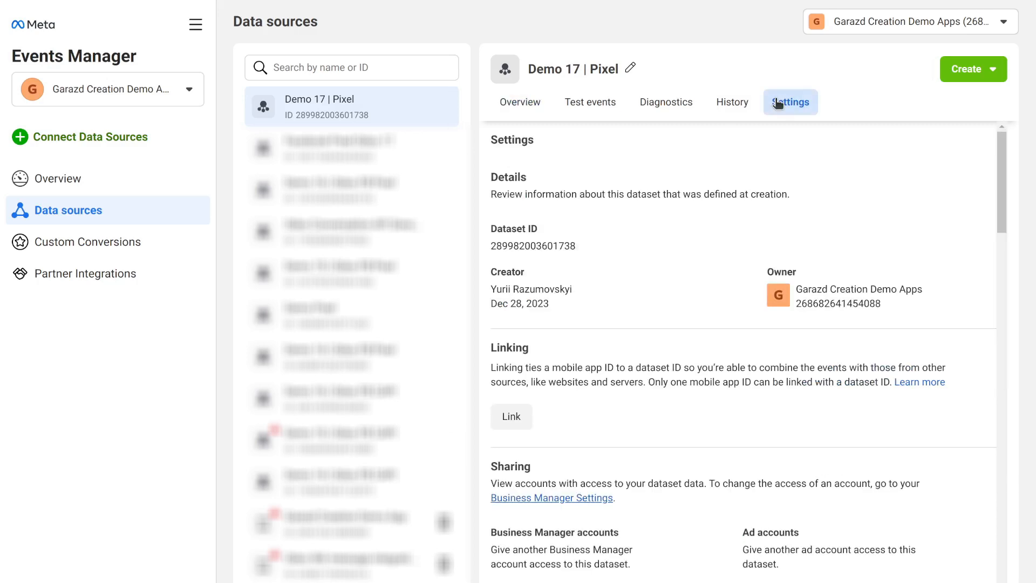
scroll(850, 402, "down", 10)
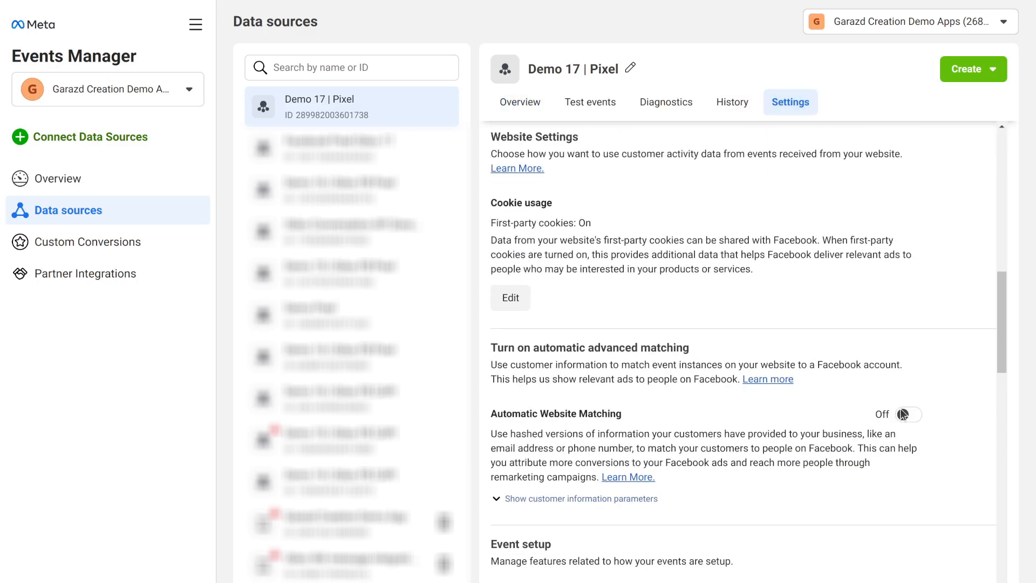
left_click(903, 414)
scroll(702, 378, "down", 3)
left_click(527, 325)
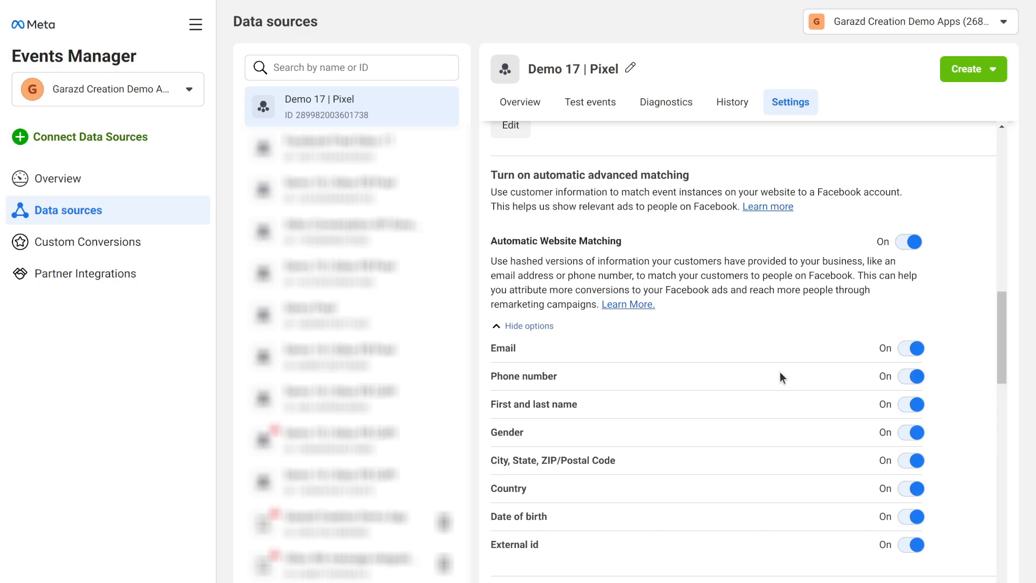
Back in the Odoo tracking service, enable External ID, Email, Phone, Country and City for advanced matching.
key("ctrl+Tab")
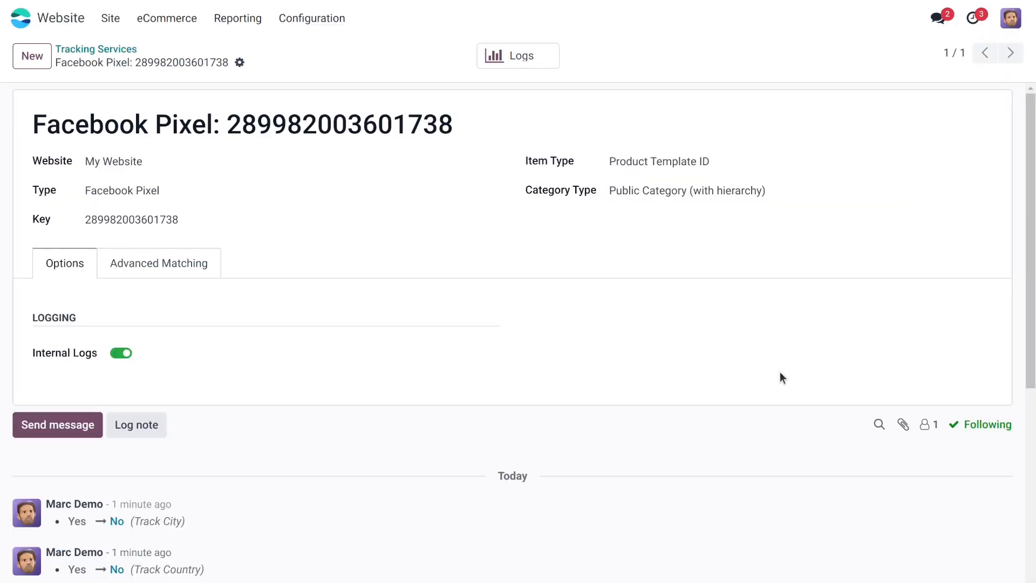
left_click(169, 272)
left_click(111, 353)
left_click(588, 353)
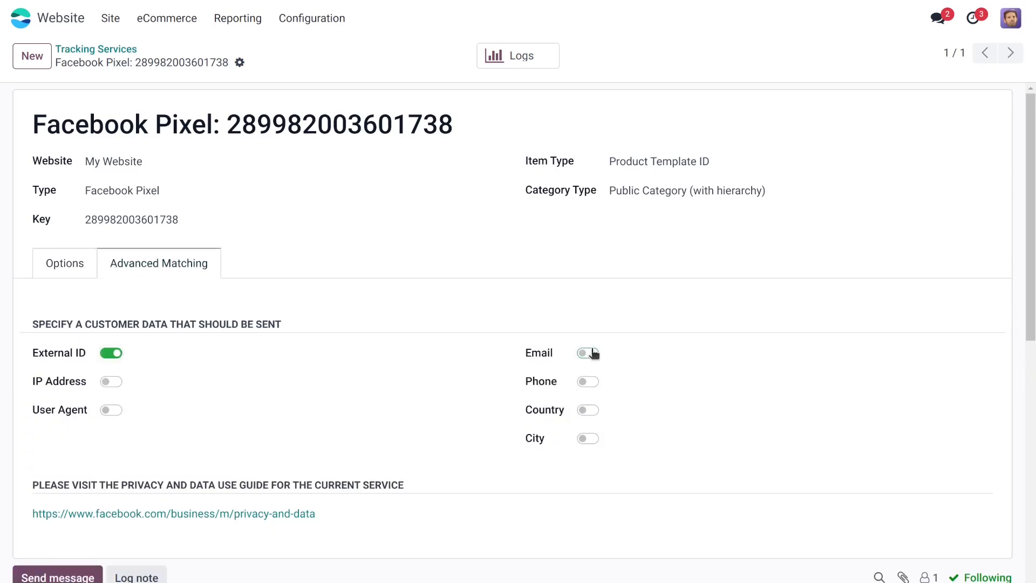
left_click(587, 382)
left_click(594, 413)
left_click(591, 440)
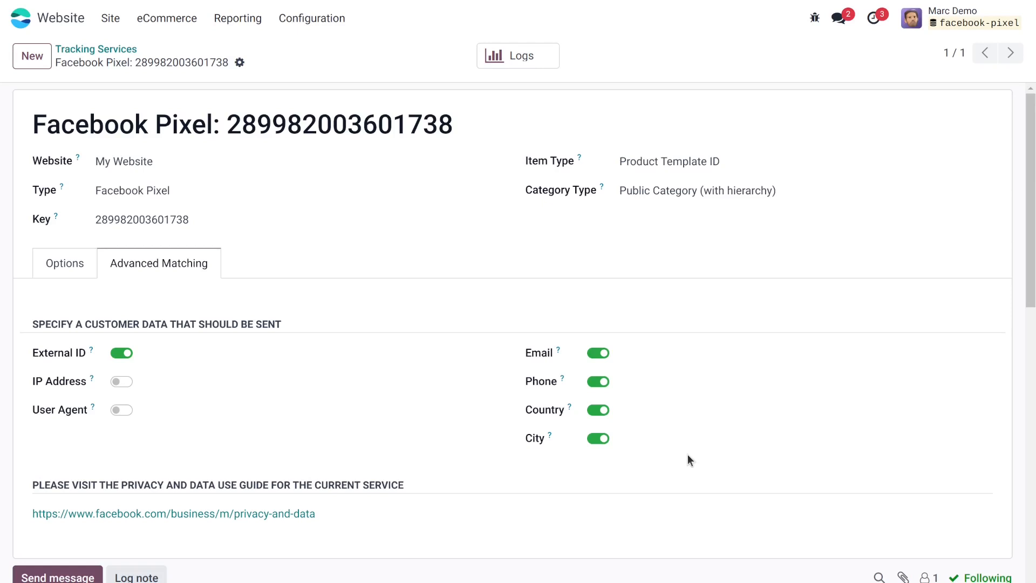
Log out of the Odoo account and open the website's shop page as a guest.
left_click(1008, 22)
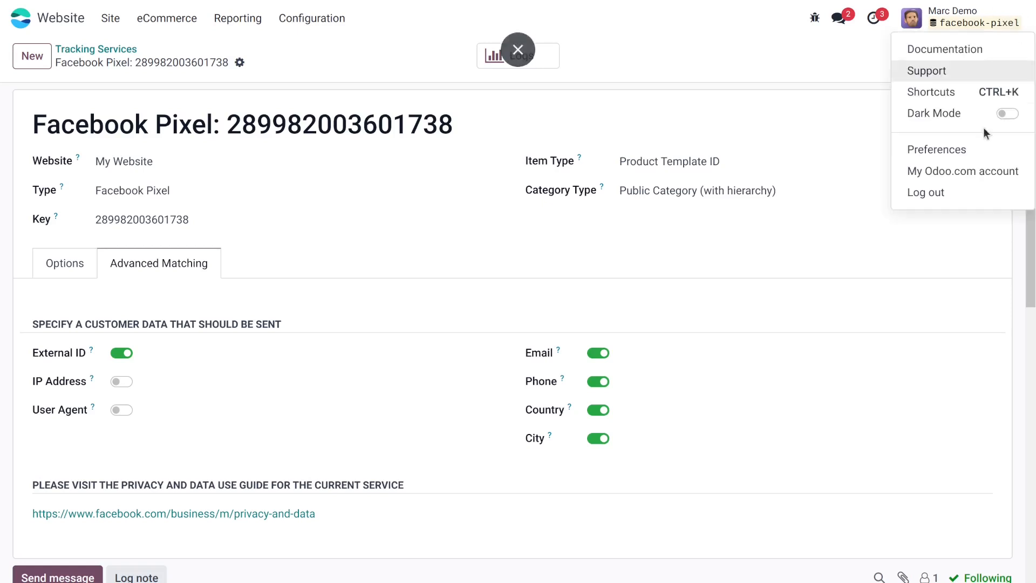
left_click(938, 192)
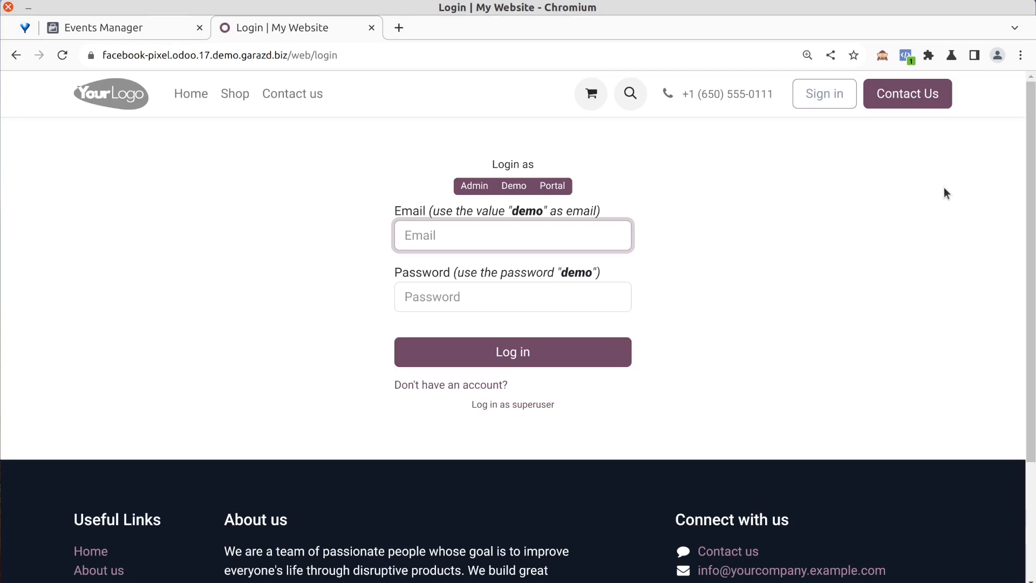
left_click(231, 96)
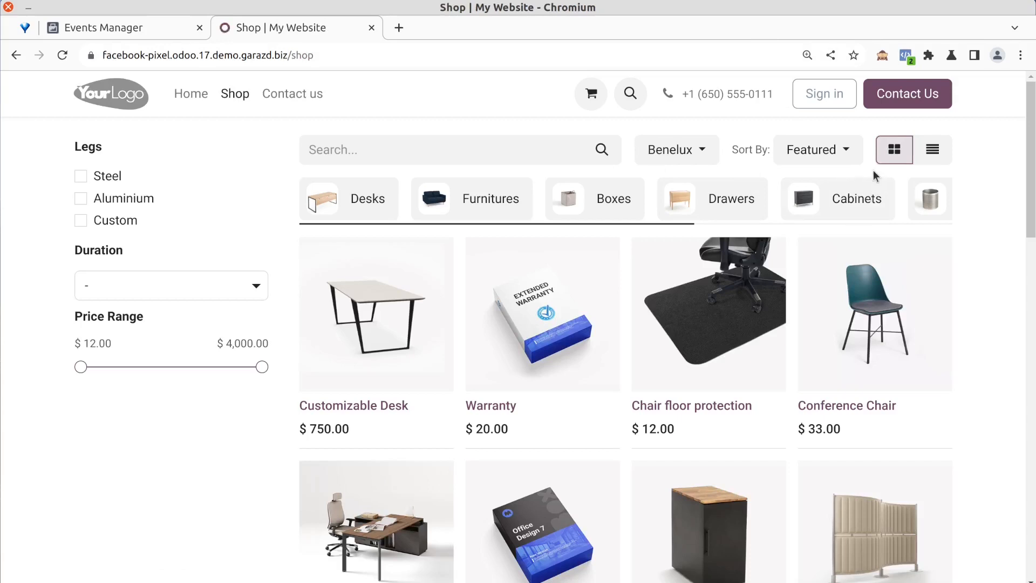
Examine the ViewContent event's custom parameters and contents for the shop page in Meta Pixel Helper.
left_click(906, 55)
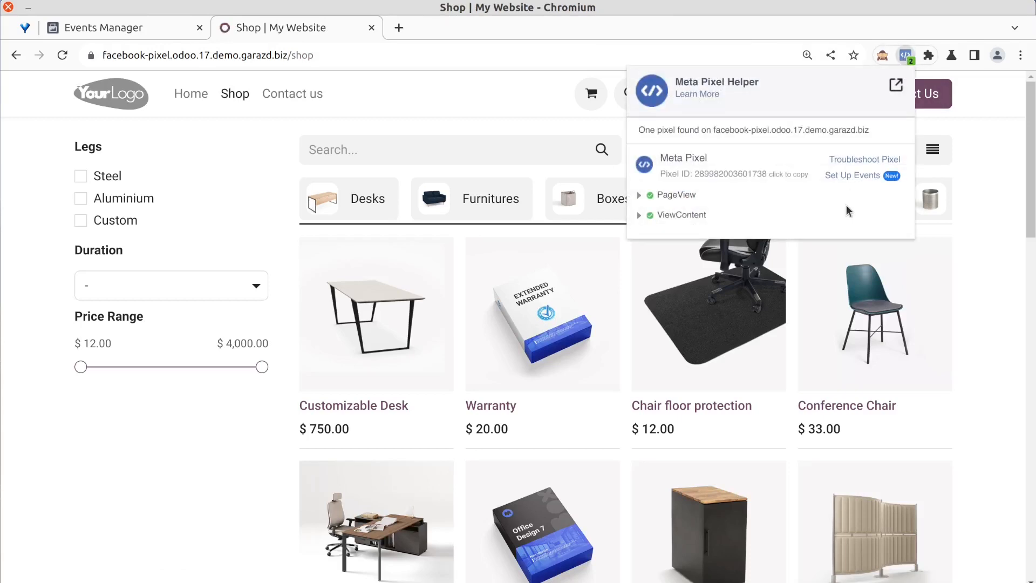
left_click(640, 216)
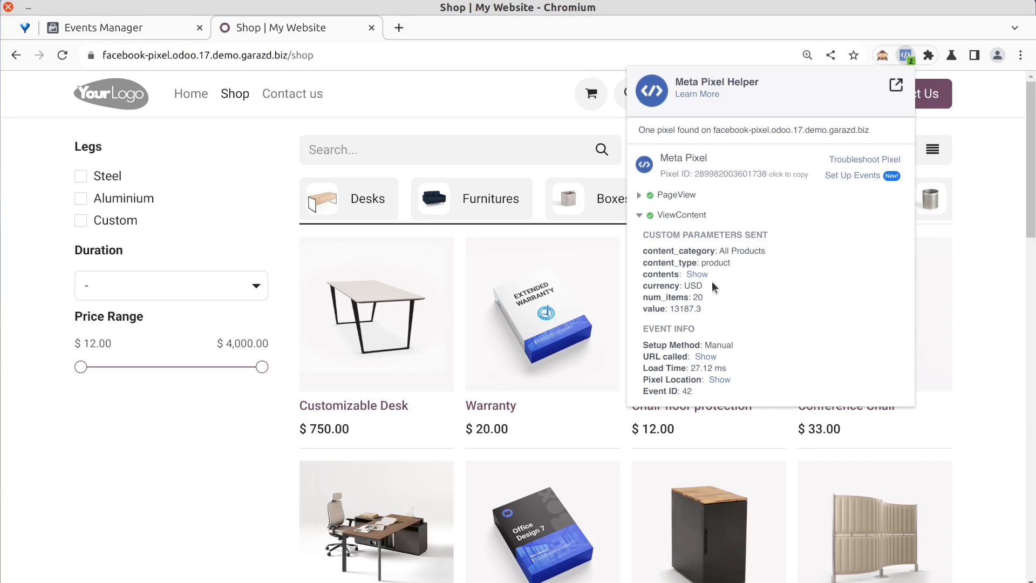
left_click(698, 274)
left_click(698, 274)
left_click(988, 149)
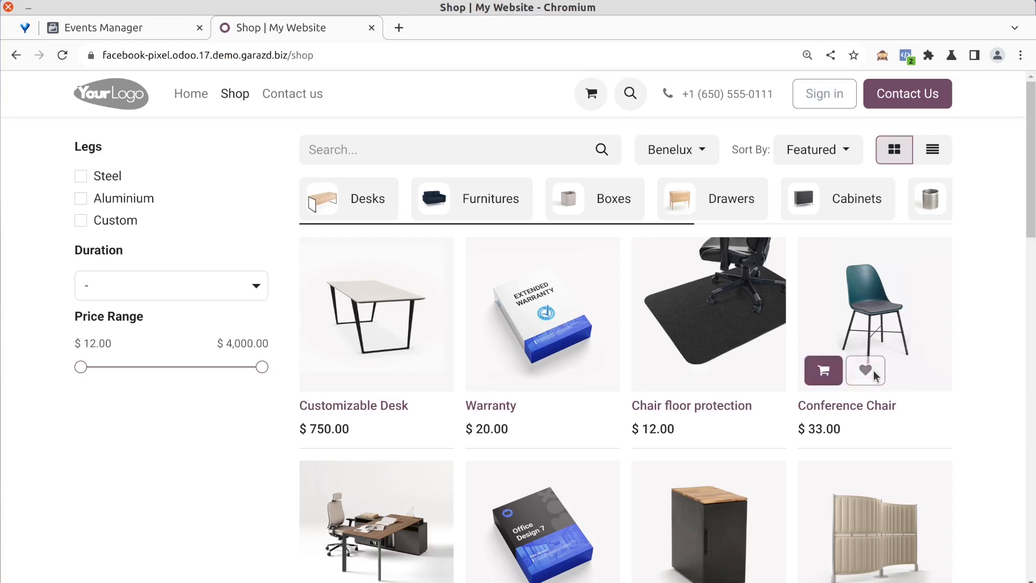
Add the Conference Chair to the wishlist and one Corner Desk Left Sit to the cart, staying in the shop.
left_click(874, 374)
scroll(876, 356, "down", 5)
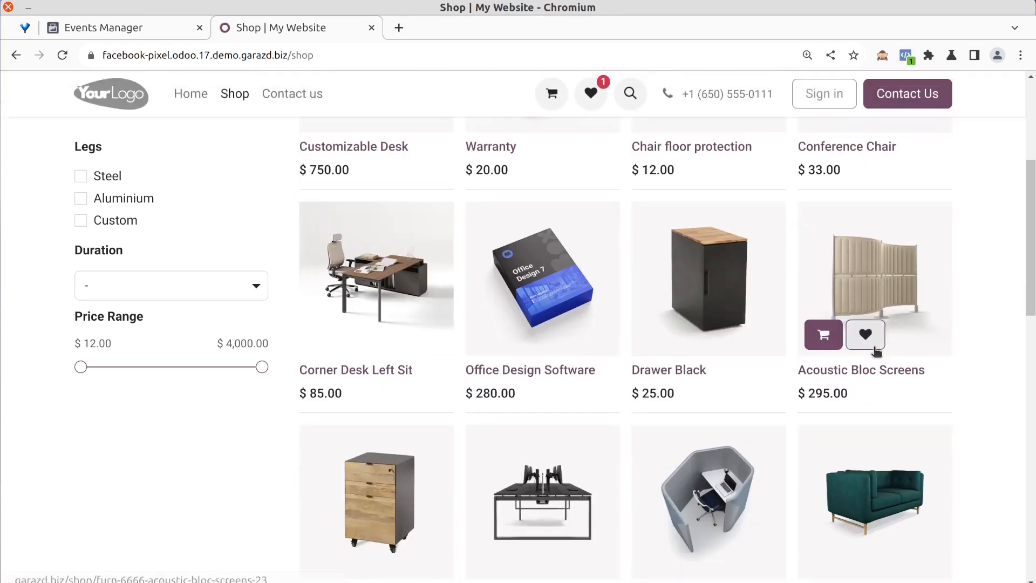
scroll(875, 351, "down", 2)
mouse_move(369, 197)
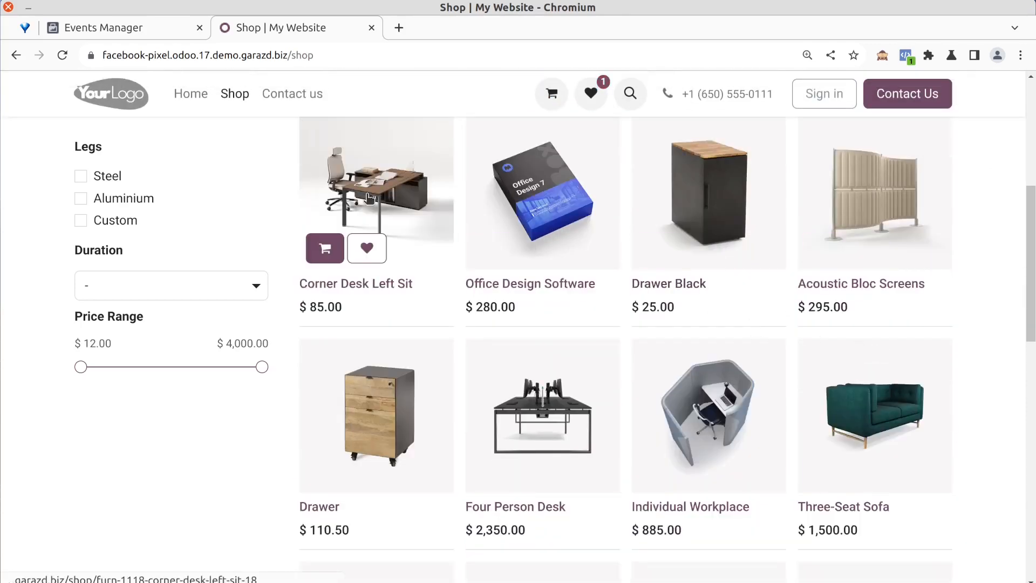
left_click(326, 248)
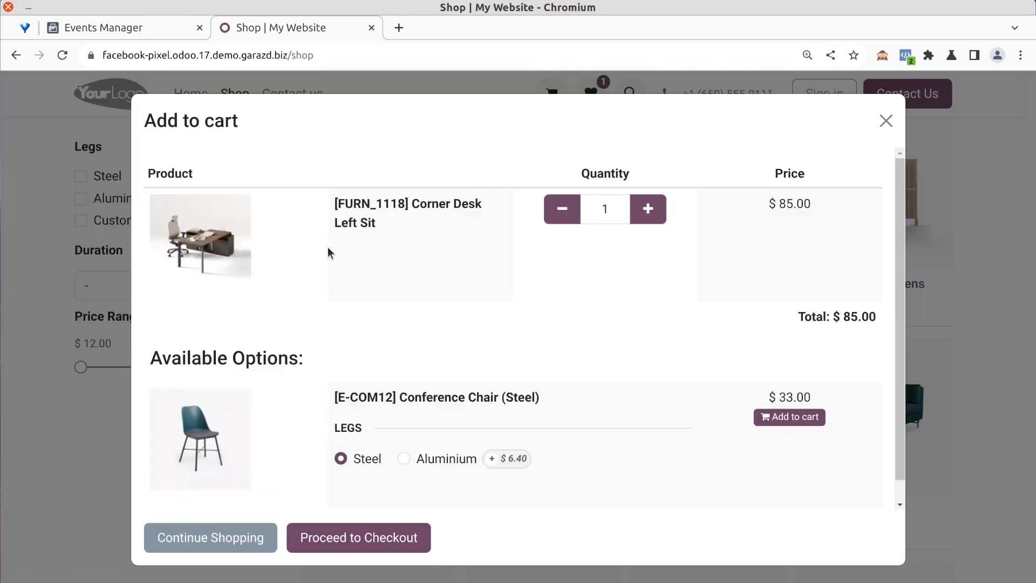
left_click(224, 537)
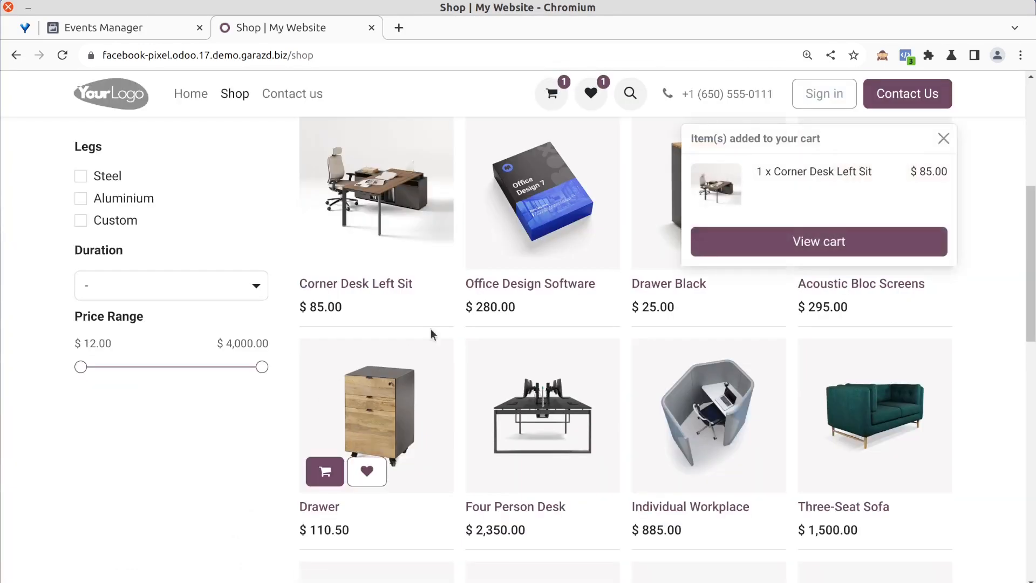
Open the Three-Seat Sofa's product page and add the sofa to the cart.
scroll(876, 315, "down", 2)
mouse_move(875, 315)
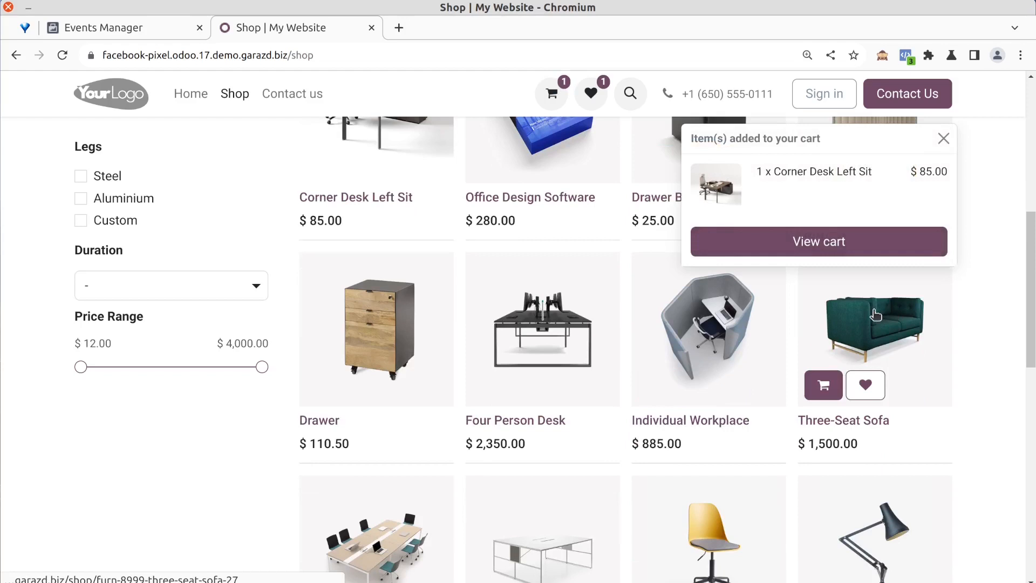
left_click(876, 314)
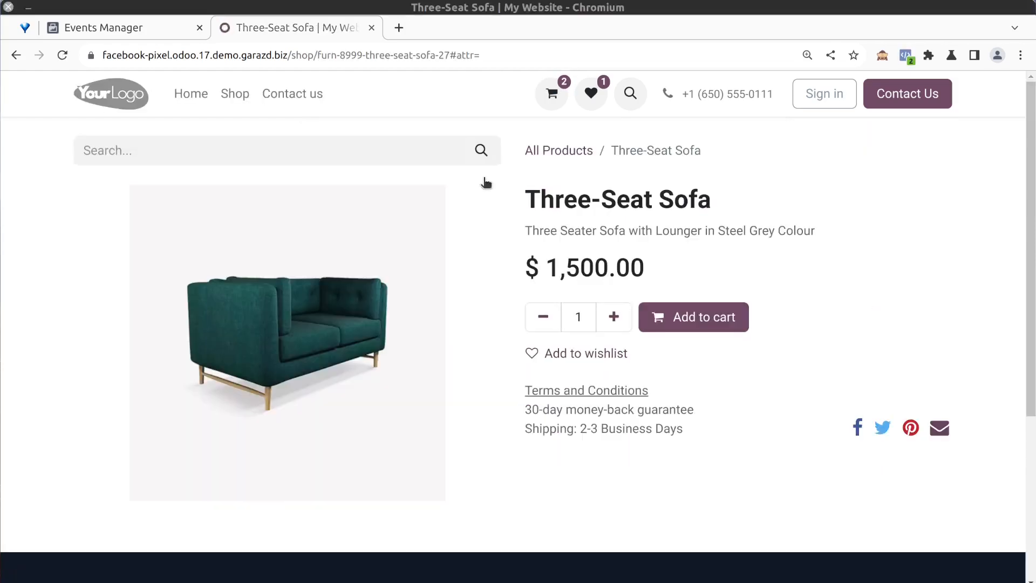
left_click(699, 317)
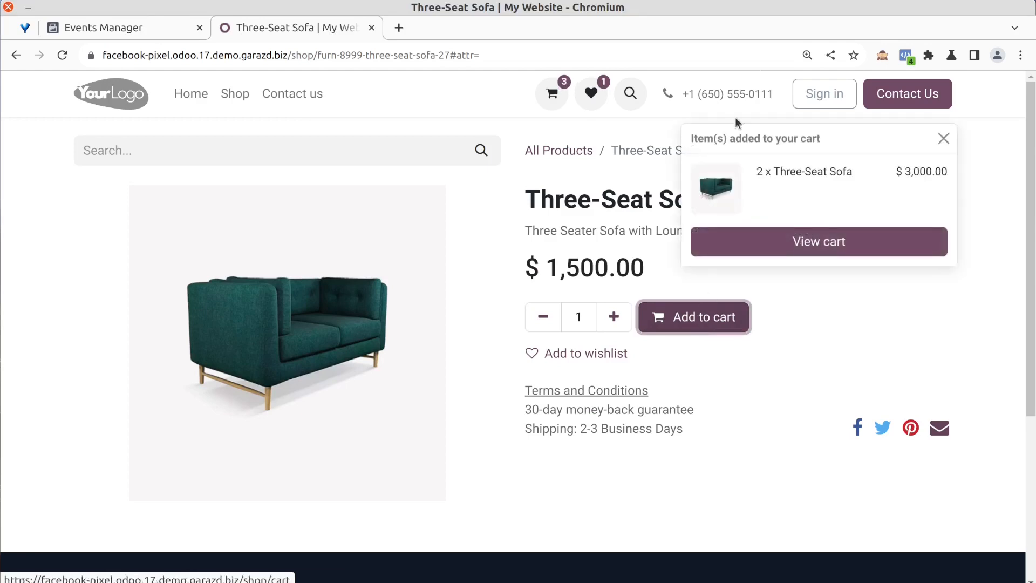
Examine the AddToCart event's custom parameters and contents for the Three-Seat Sofa in Meta Pixel Helper.
left_click(906, 56)
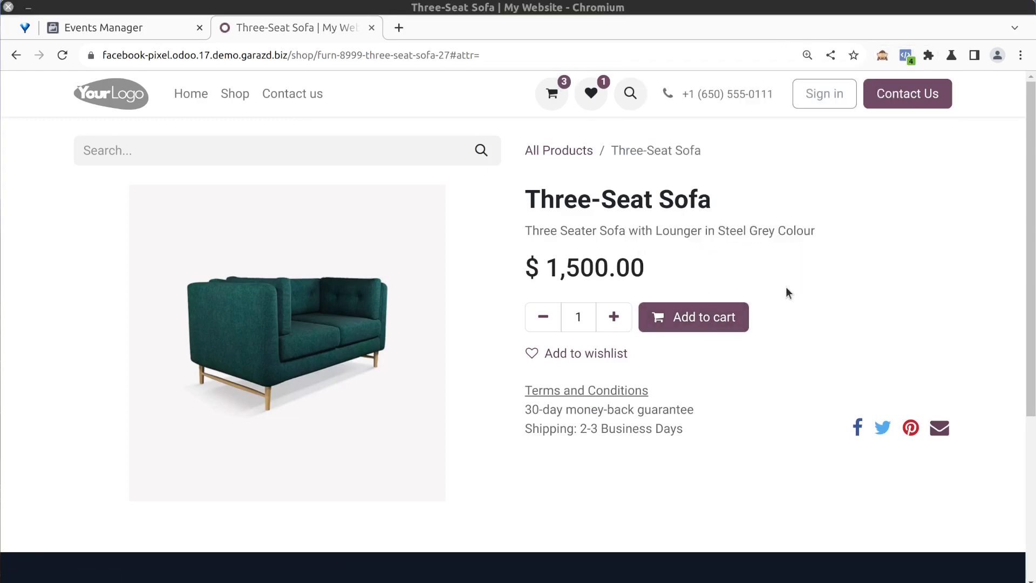
left_click(901, 62)
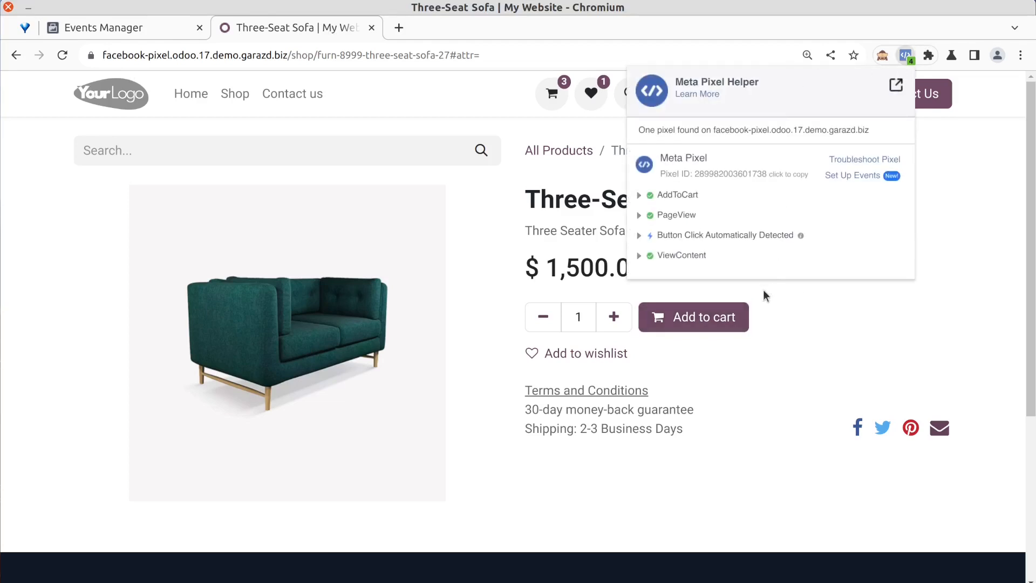
left_click(643, 197)
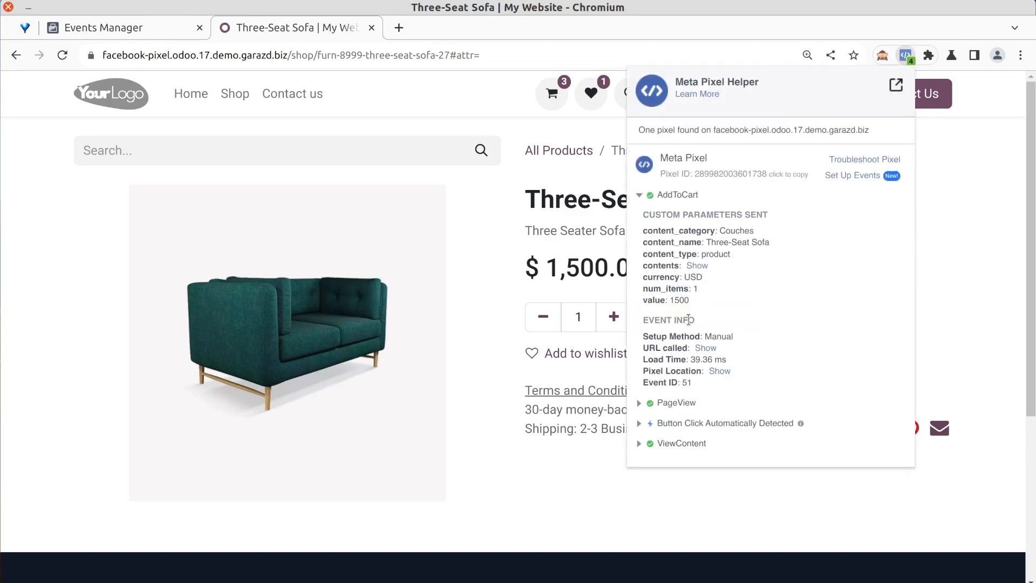
left_click(704, 266)
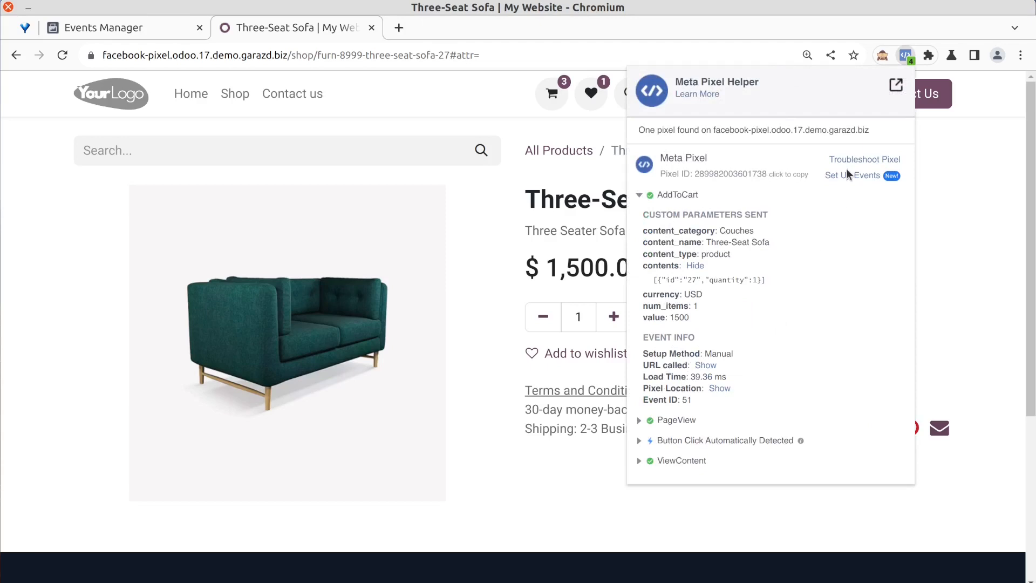
left_click(957, 173)
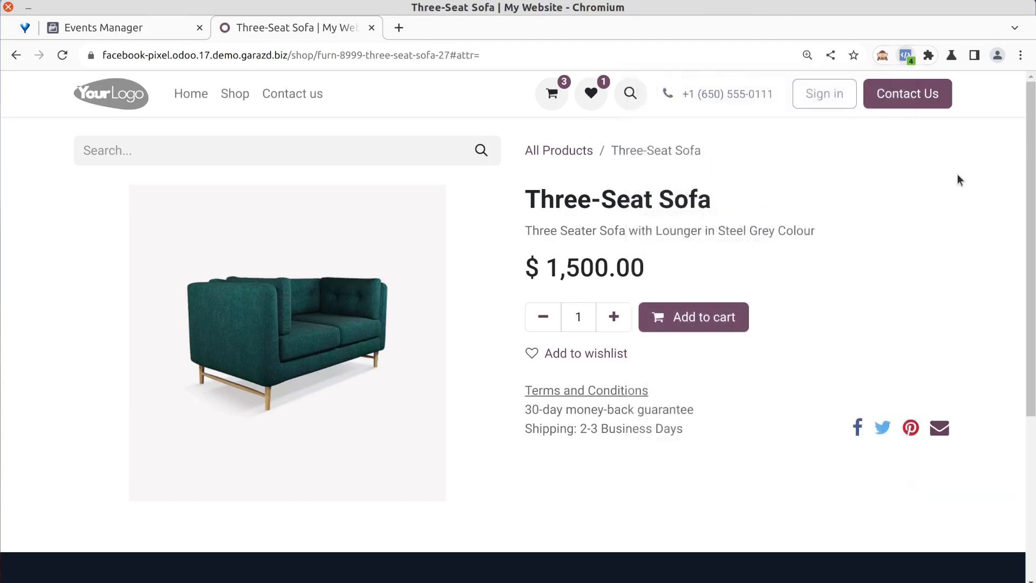
Add the Conference Chair (Steel) from the wishlist to the cart and review the order overview.
left_click(603, 101)
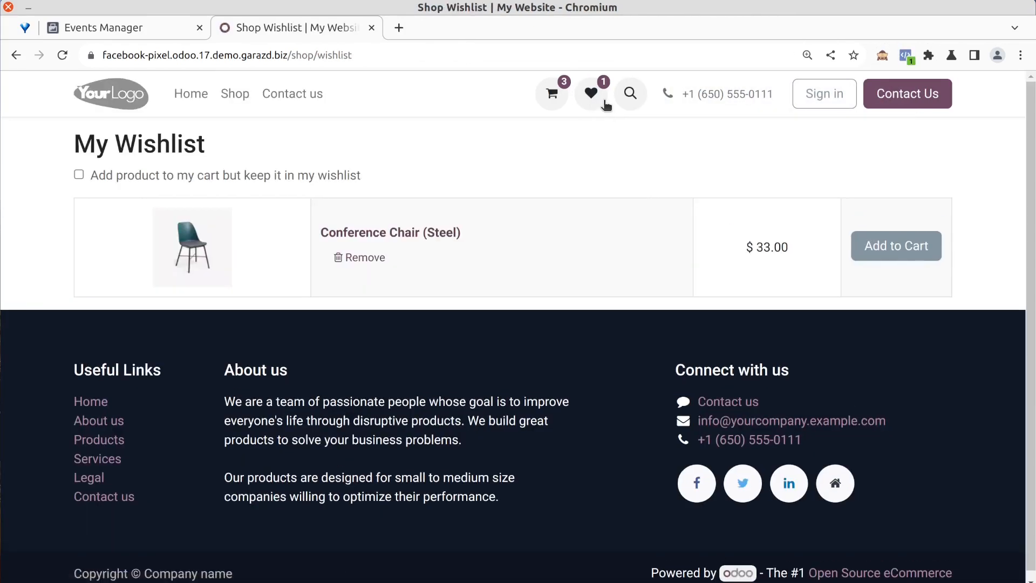
left_click(915, 250)
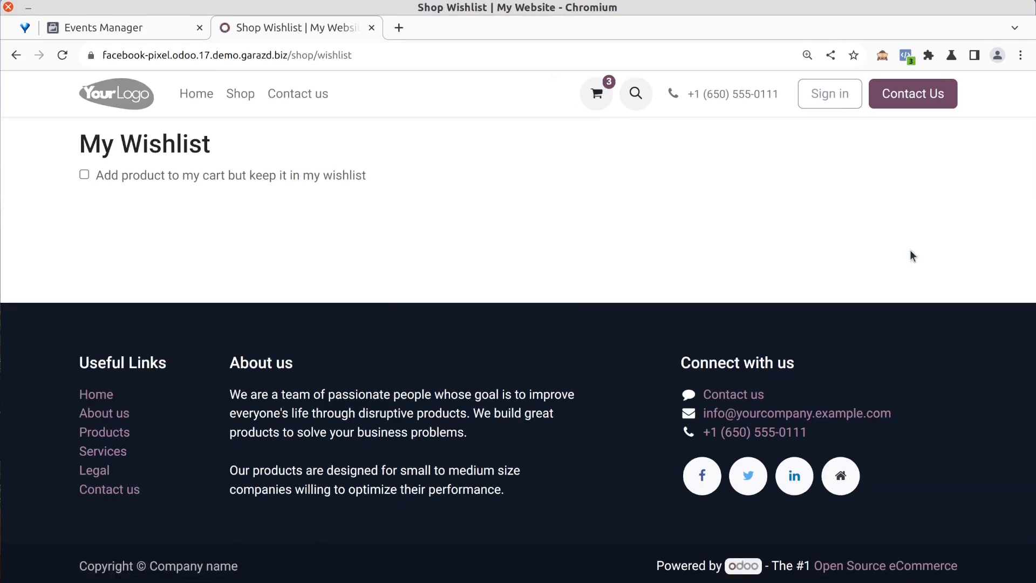
left_click(912, 254)
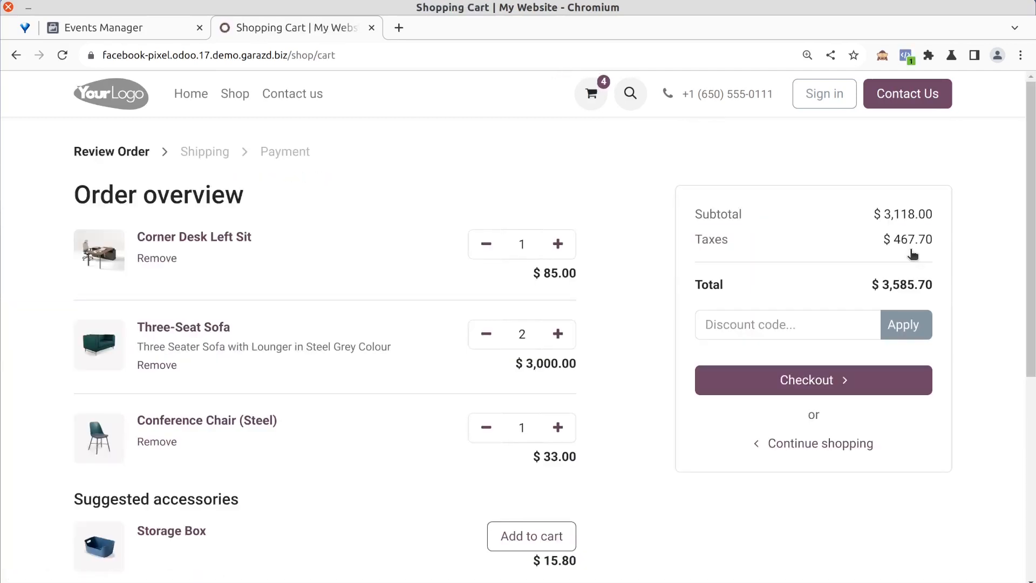
scroll(729, 209, "down", 2)
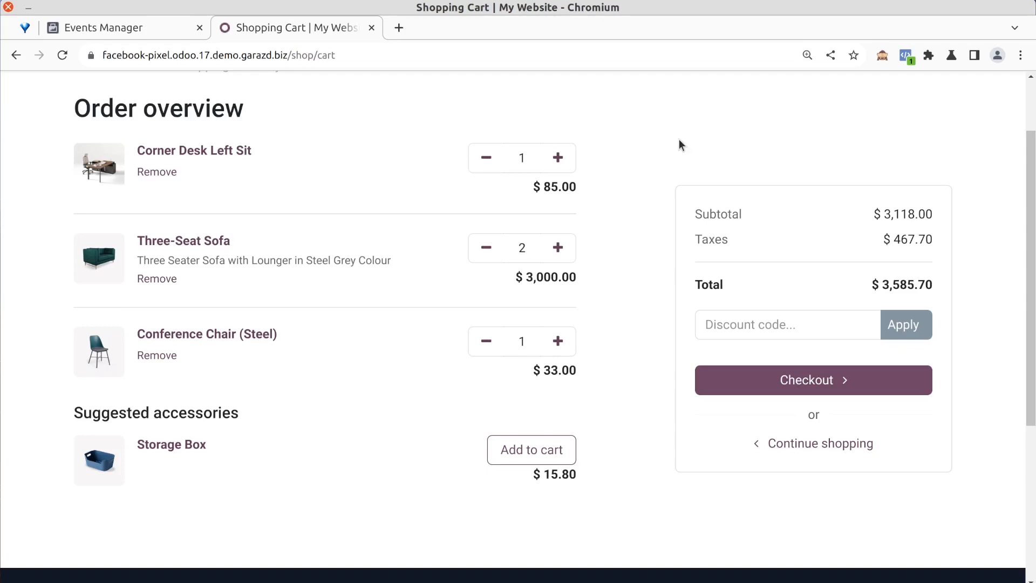
Proceed to checkout, fill the address form with the saved customer's contact and address details, and continue to payment.
left_click(859, 380)
scroll(825, 253, "down", 4)
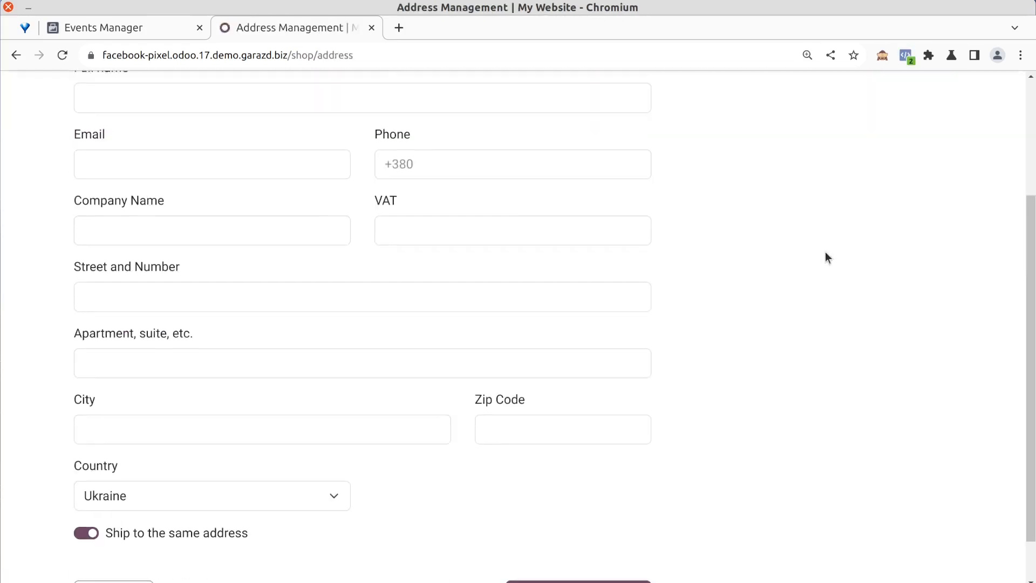
scroll(826, 253, "up", 4)
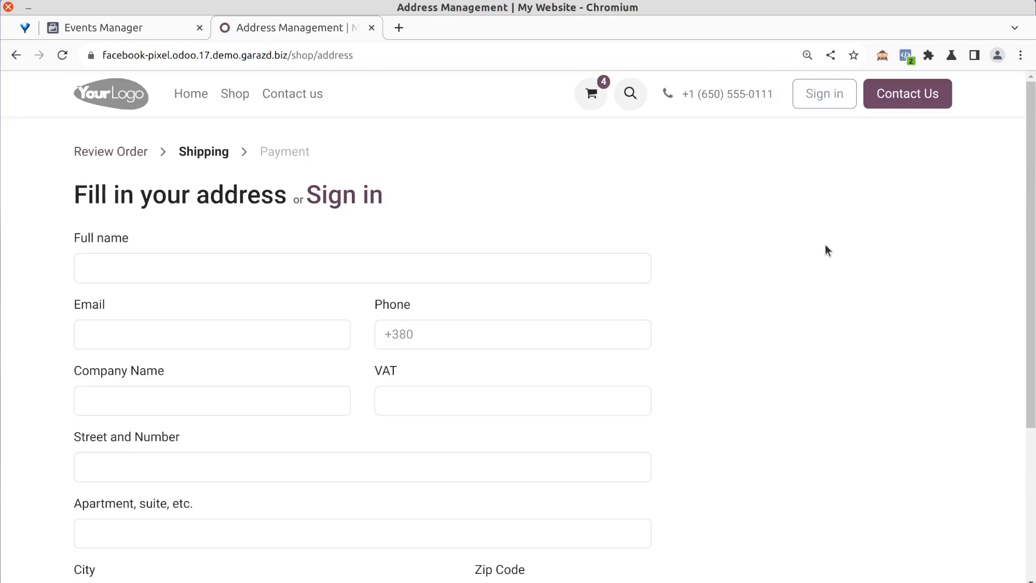
scroll(826, 244, "down", 4)
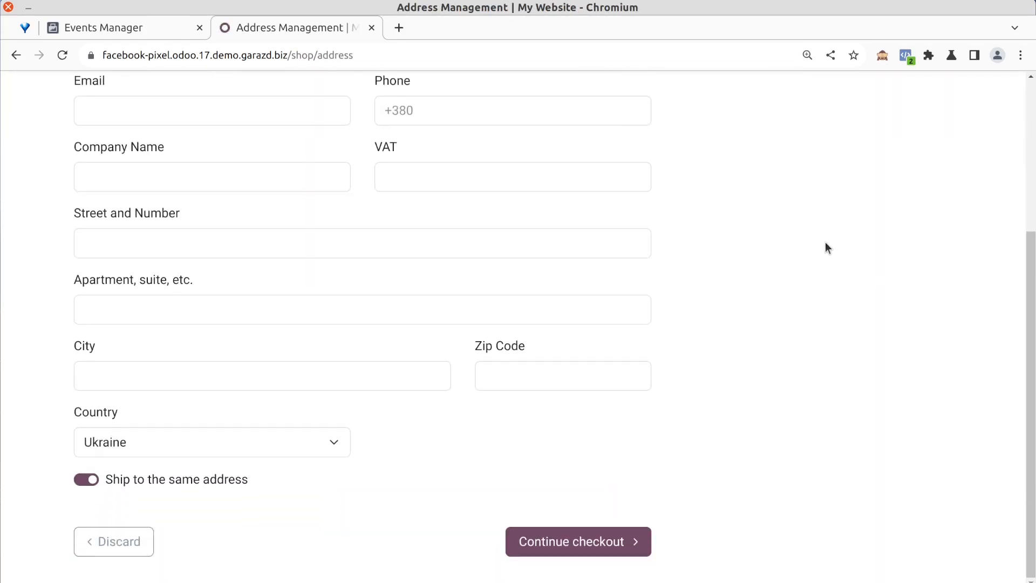
scroll(826, 244, "up", 4)
left_click(215, 268)
left_click(194, 304)
scroll(701, 322, "down", 4)
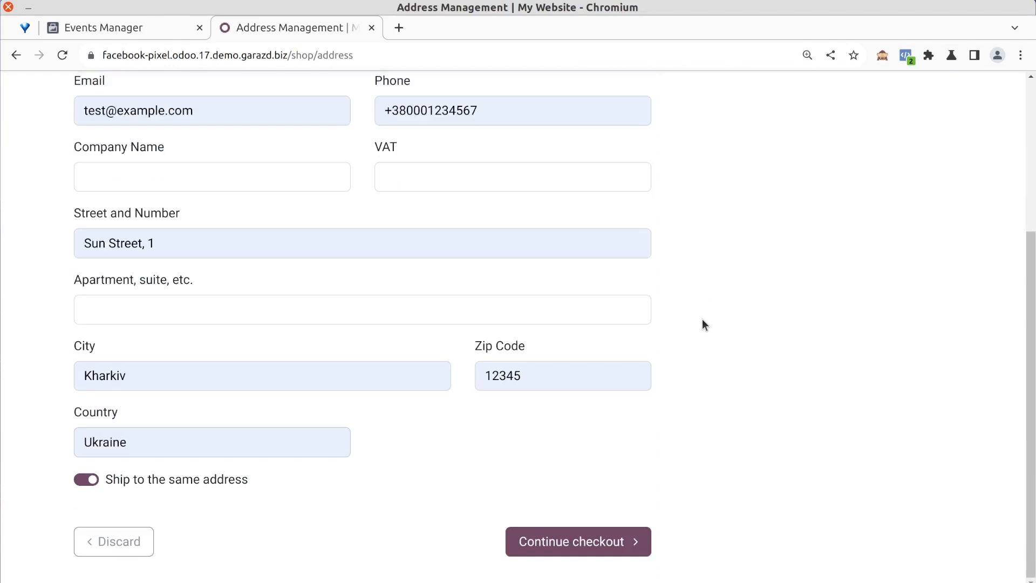
left_click(617, 542)
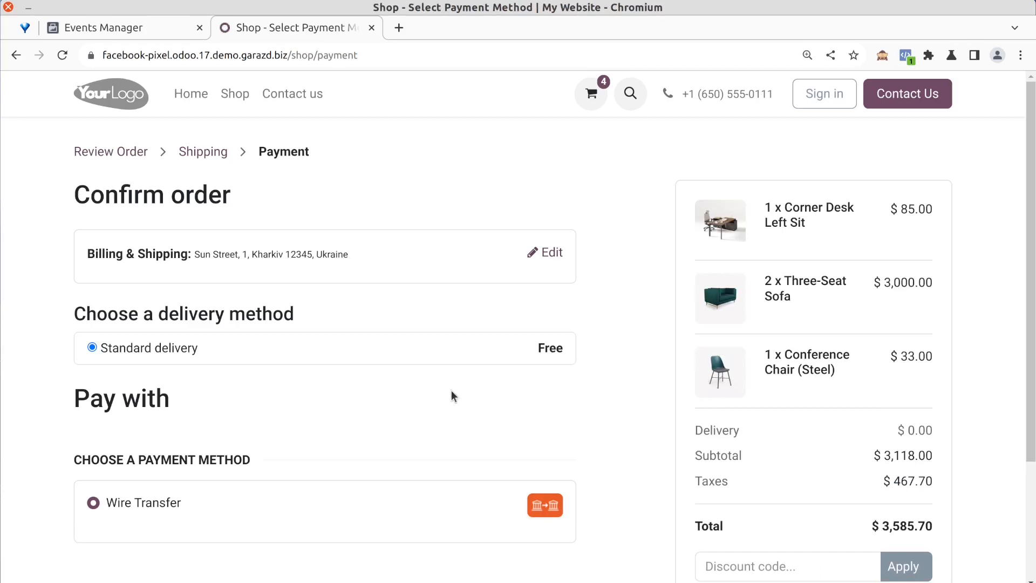
Place the order with Wire Transfer as the payment method and review the confirmation page.
left_click(369, 517)
scroll(675, 391, "down", 3)
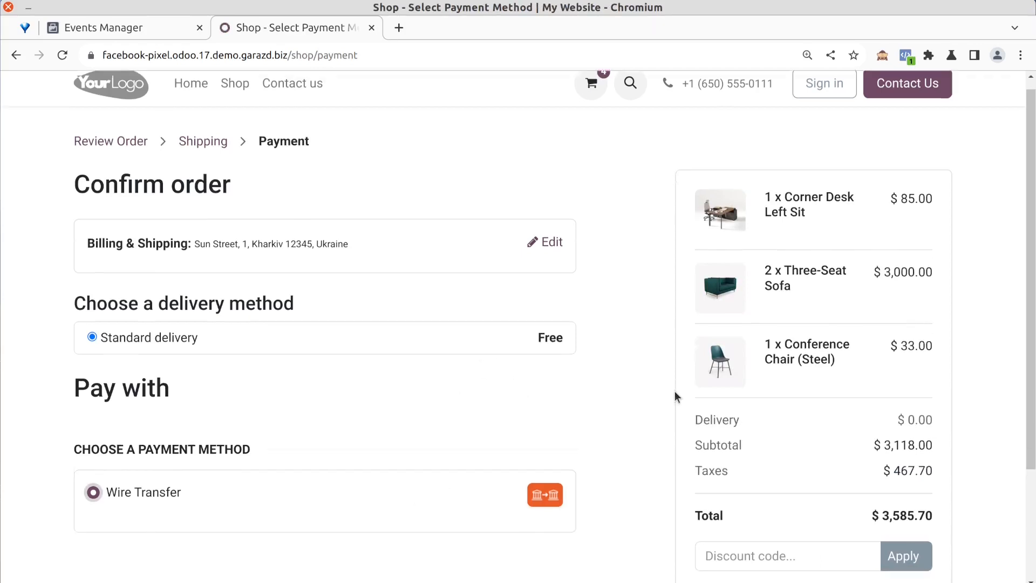
left_click(826, 463)
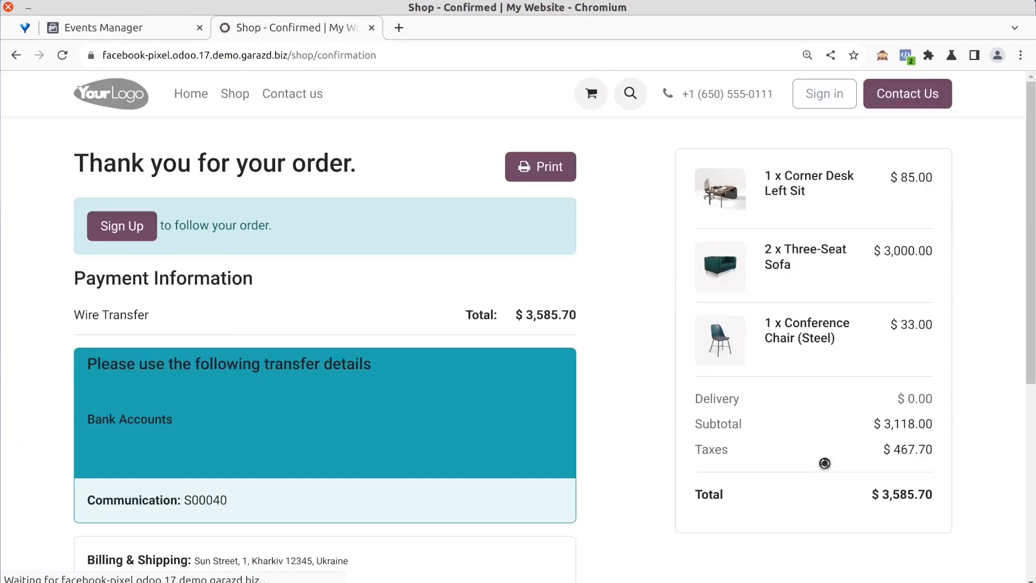
scroll(780, 421, "down", 3)
scroll(780, 421, "up", 3)
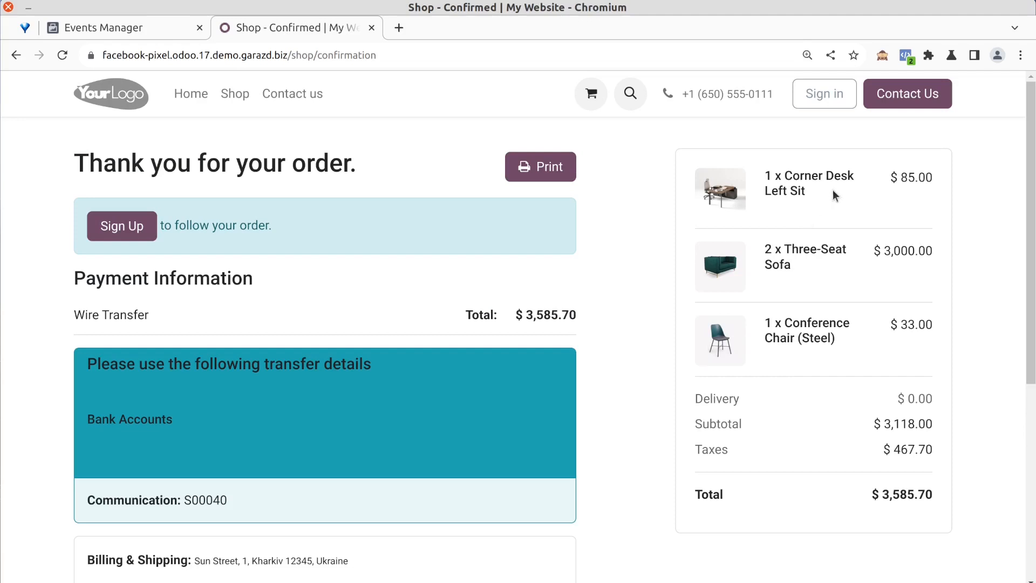
Examine the Purchase event's custom parameters and contents on the order confirmation page in Meta Pixel Helper.
left_click(906, 56)
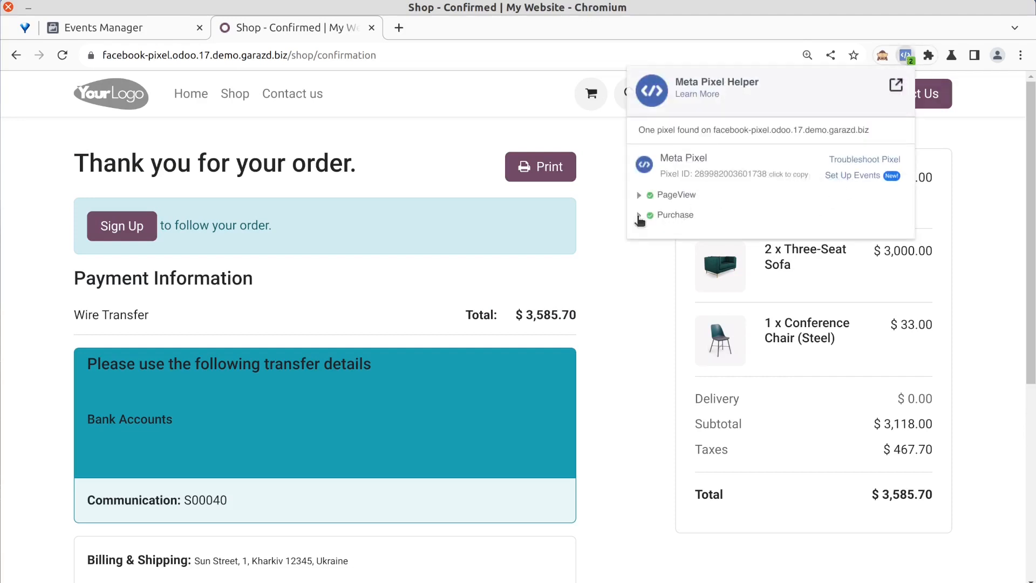
left_click(640, 216)
left_click(696, 263)
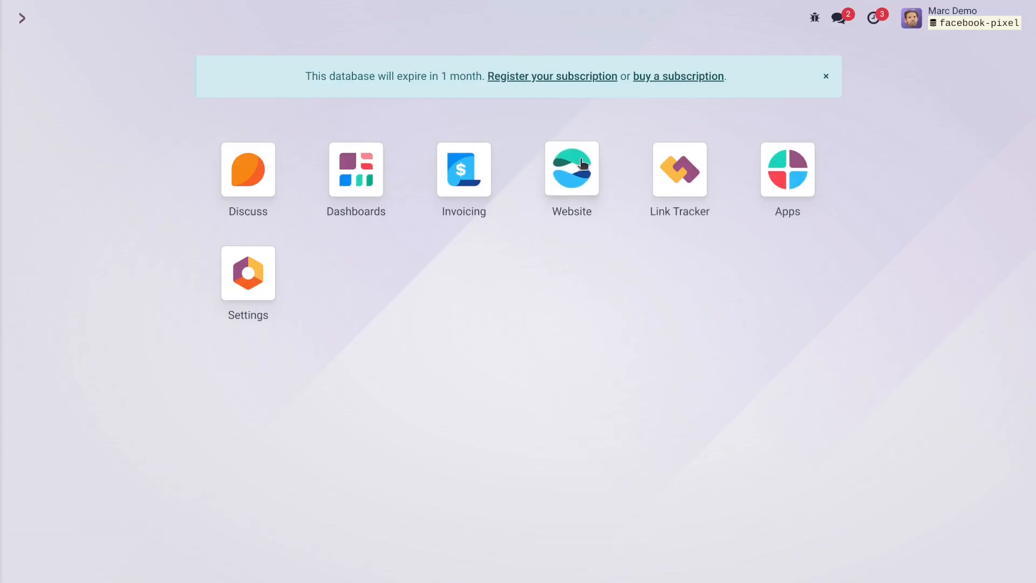
Open the Facebook Pixel record in the Odoo website's tracking services and display its internal tracking logs.
left_click(564, 165)
left_click(321, 19)
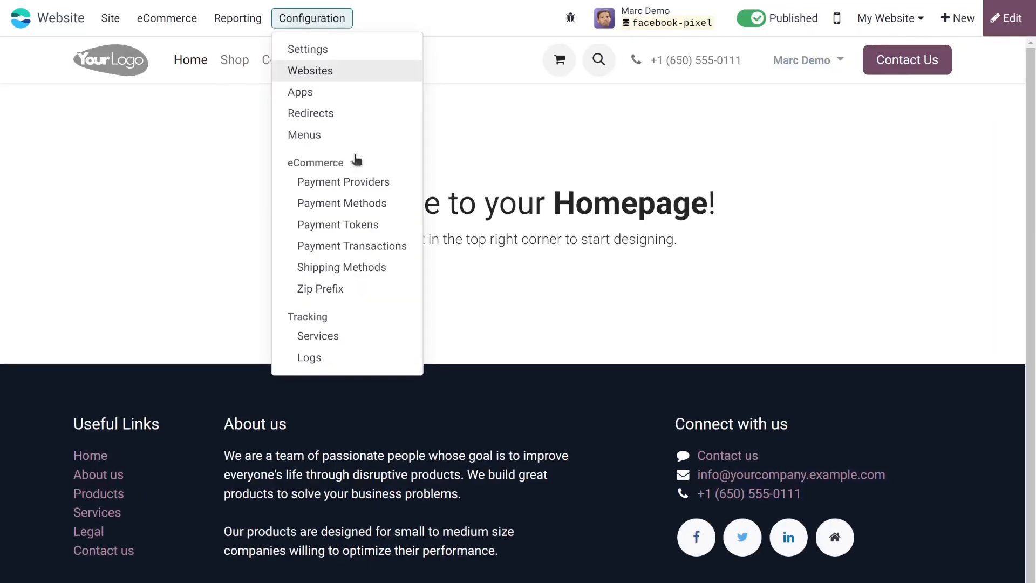
left_click(331, 336)
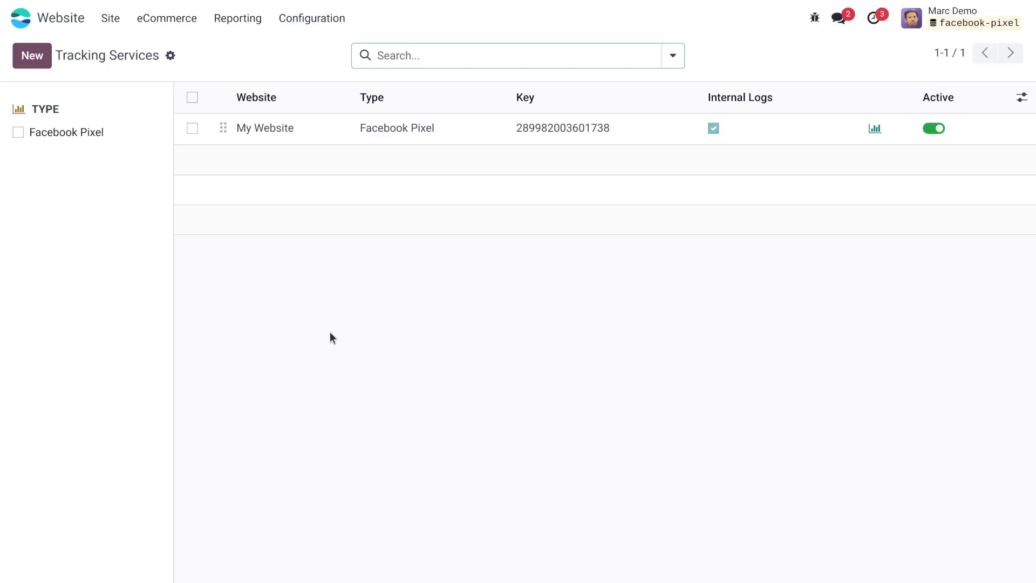
left_click(503, 129)
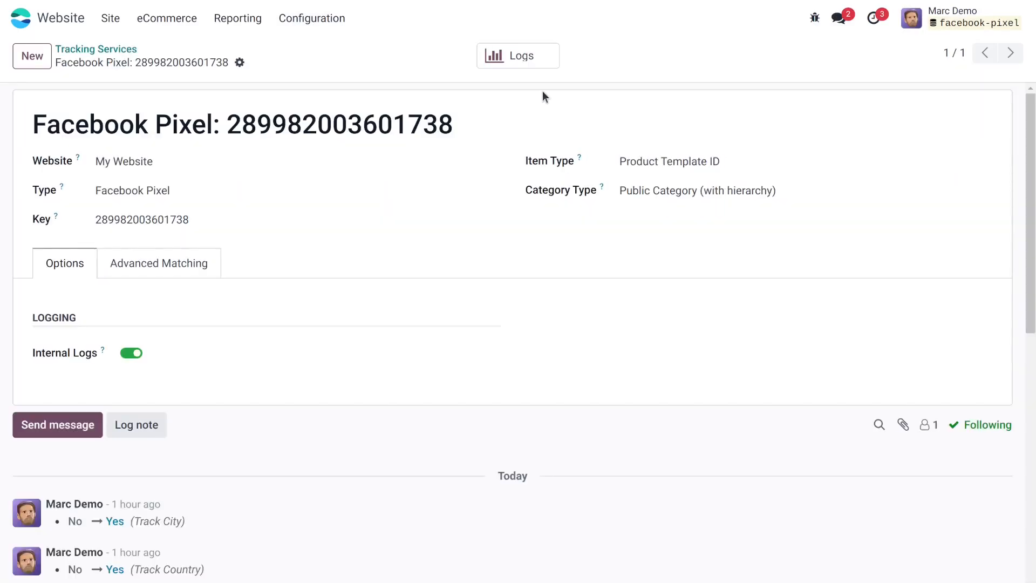
left_click(517, 56)
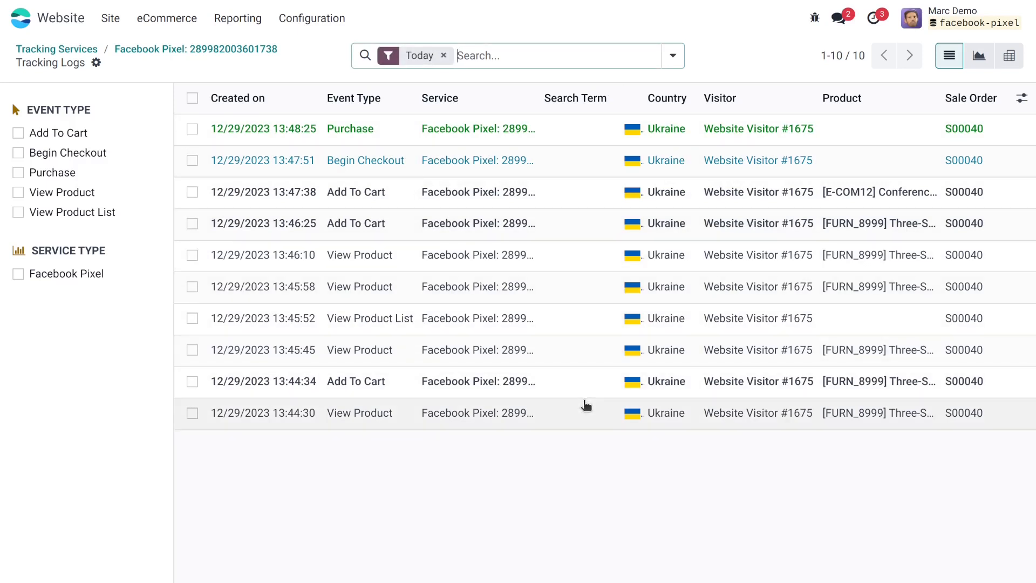
Examine the Purchase log entry's payload, technical page URL and linked website visitor.
left_click(571, 135)
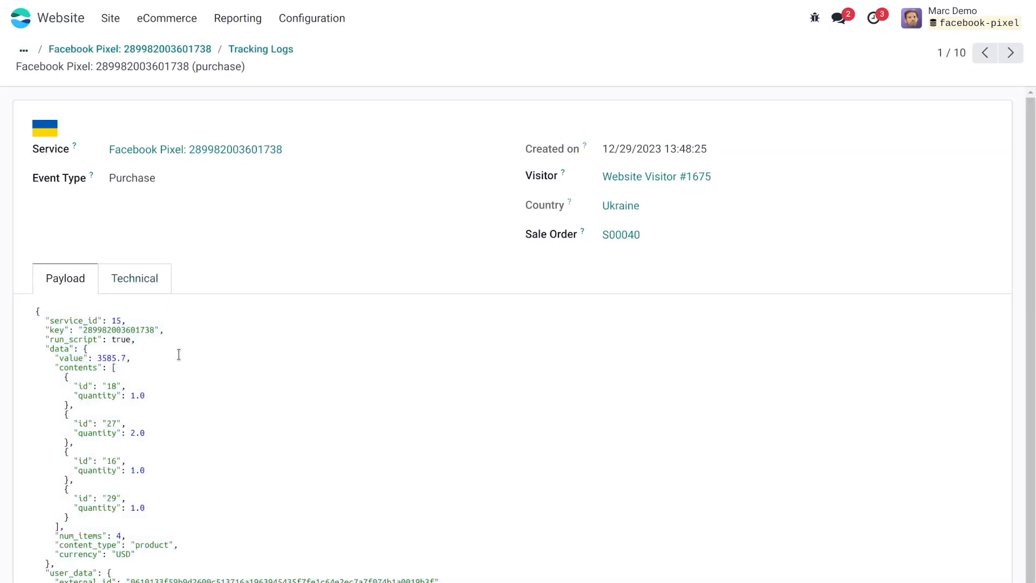
scroll(140, 524, "down", 1)
scroll(140, 524, "up", 1)
left_click(135, 278)
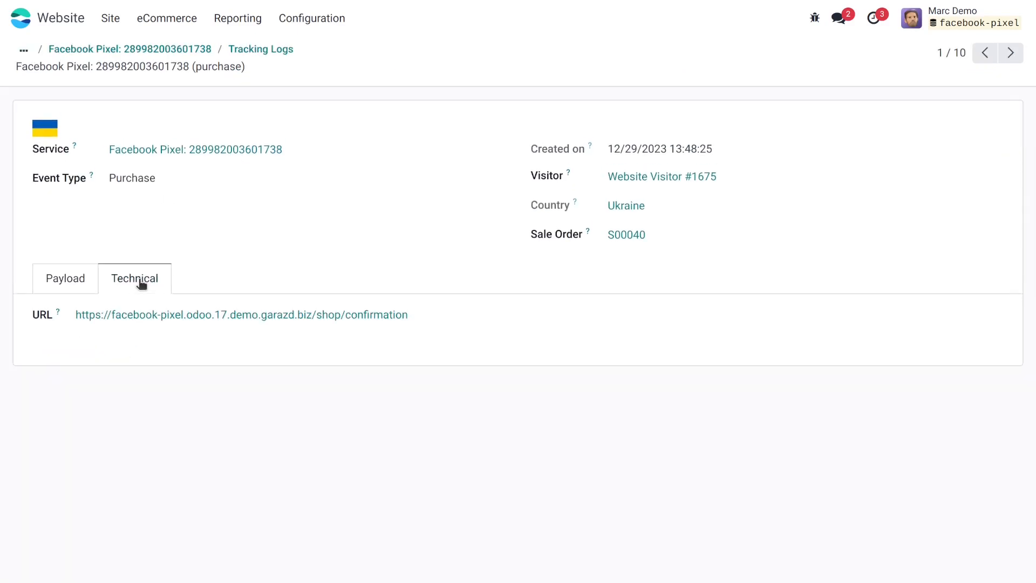
left_click(66, 278)
left_click(670, 177)
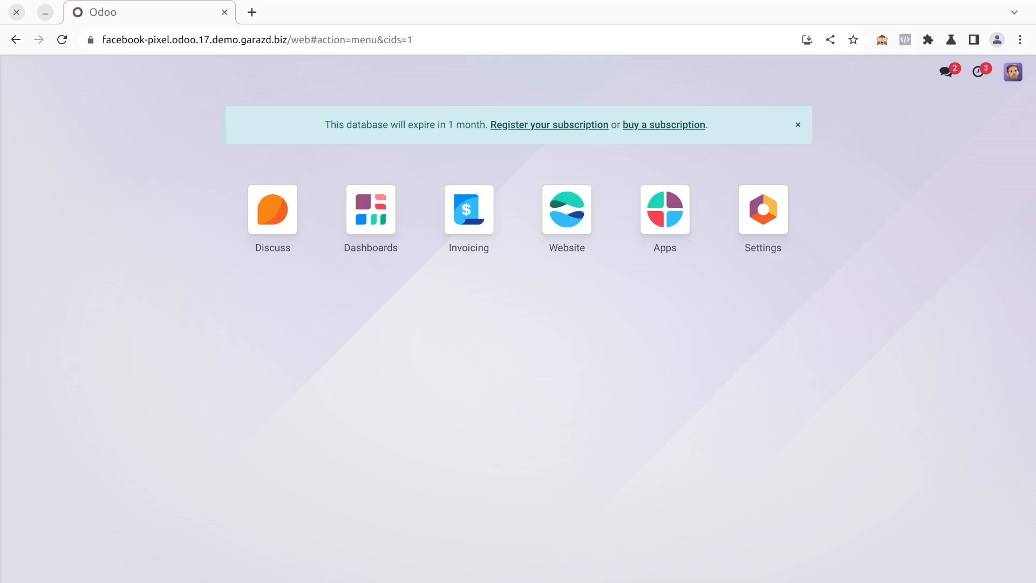
Log out of the Odoo backend account.
left_click(1015, 72)
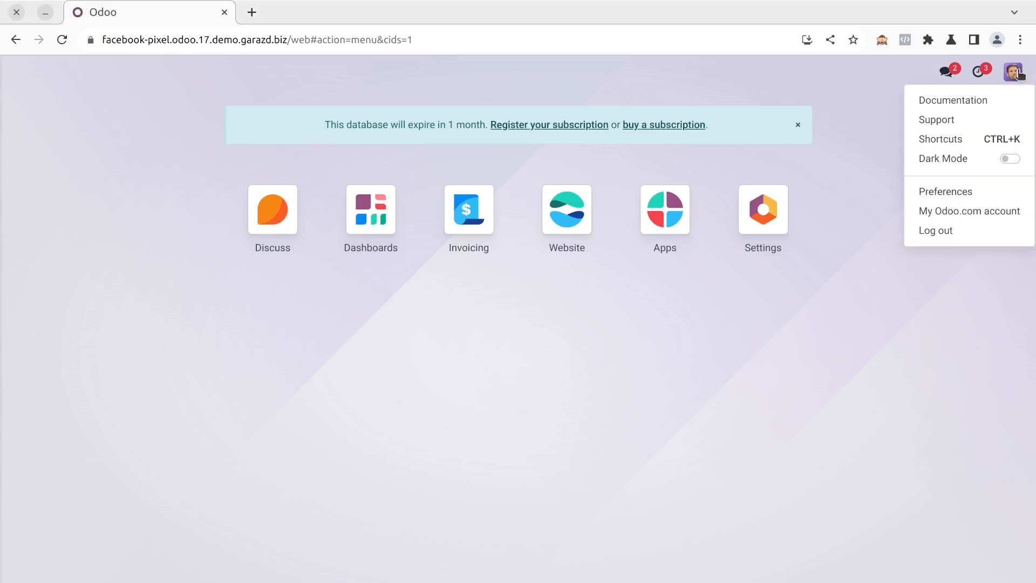
left_click(960, 232)
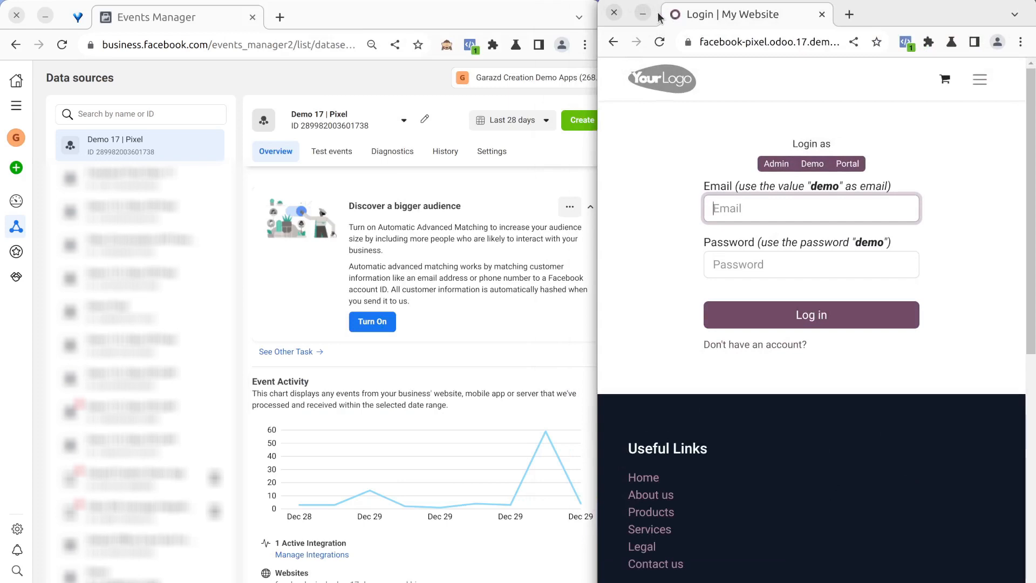
Start a website event test for facebook-pixel.odoo.17.demo.garazd.biz in Events Manager and replace the other window's login tab with the opened site.
left_click(342, 154)
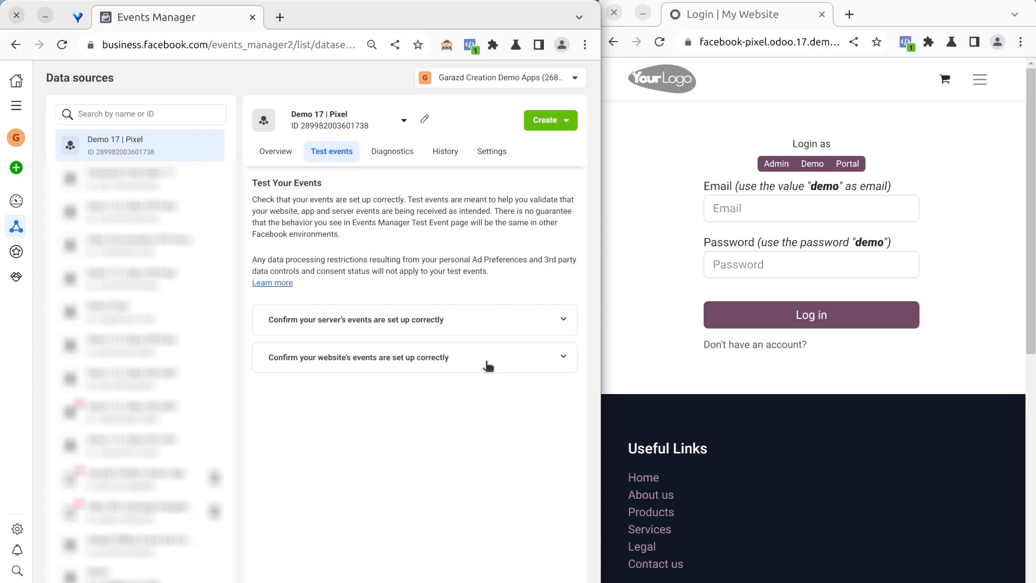
left_click(428, 366)
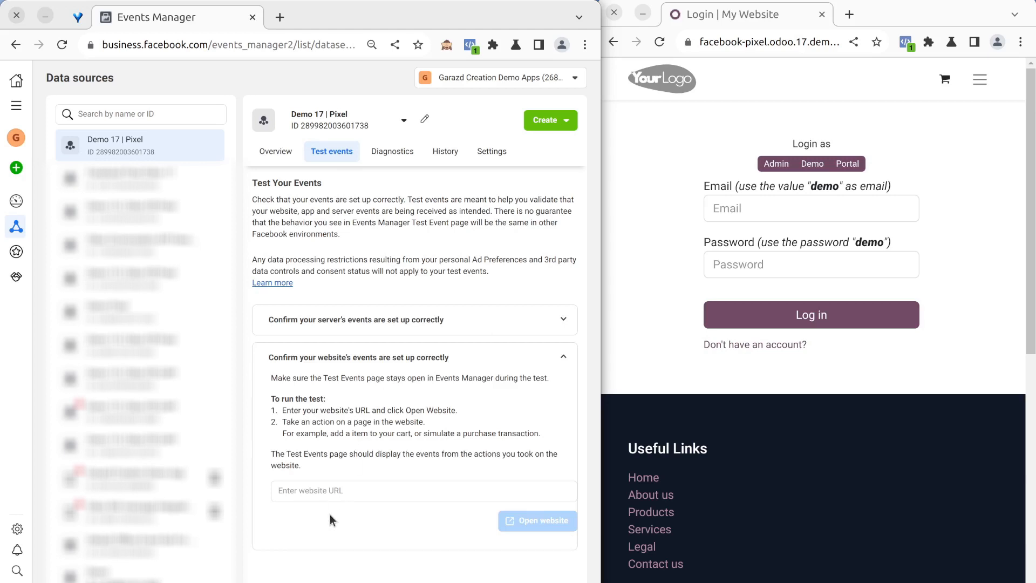
left_click(334, 490)
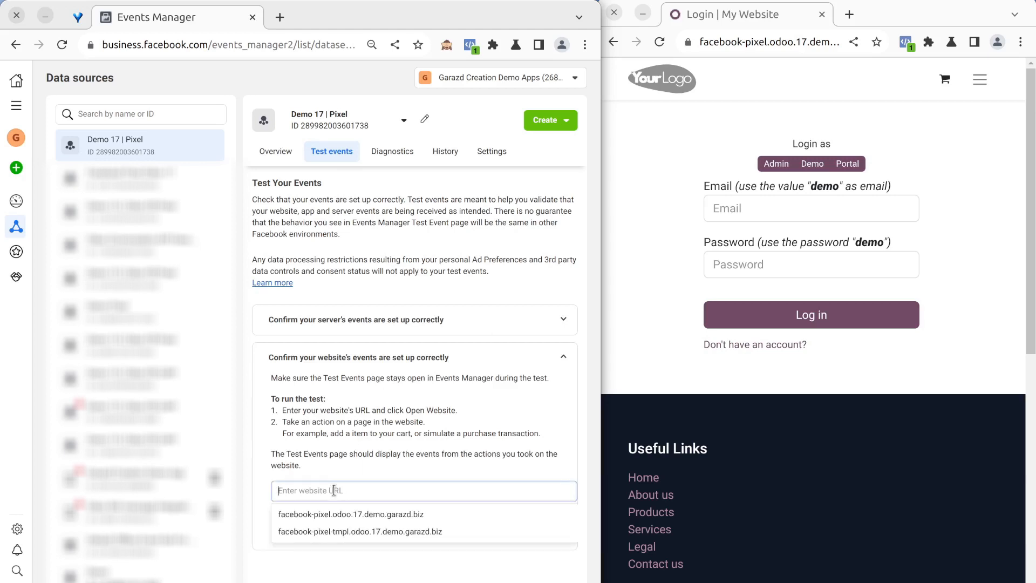
left_click(333, 515)
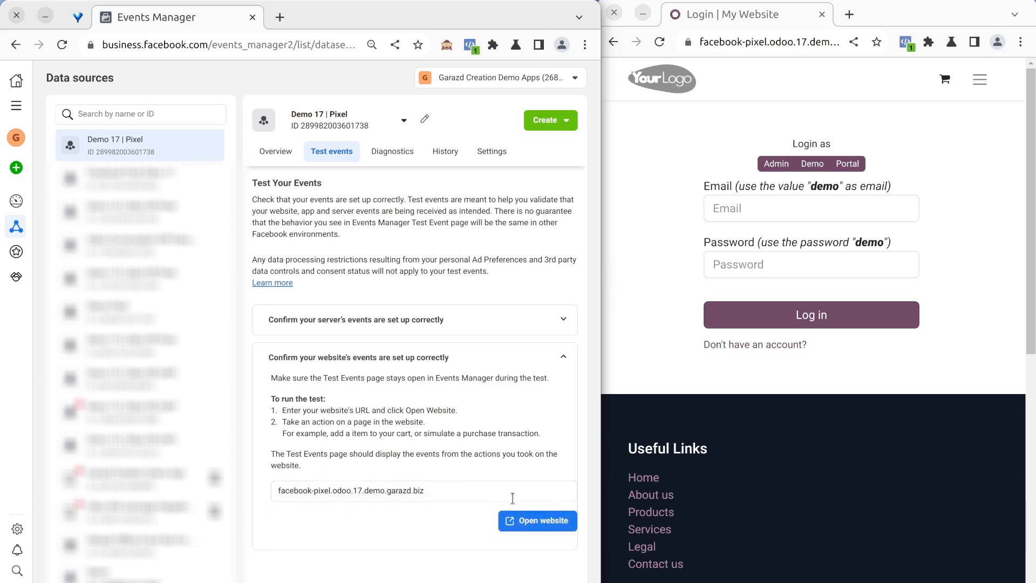
left_click(532, 526)
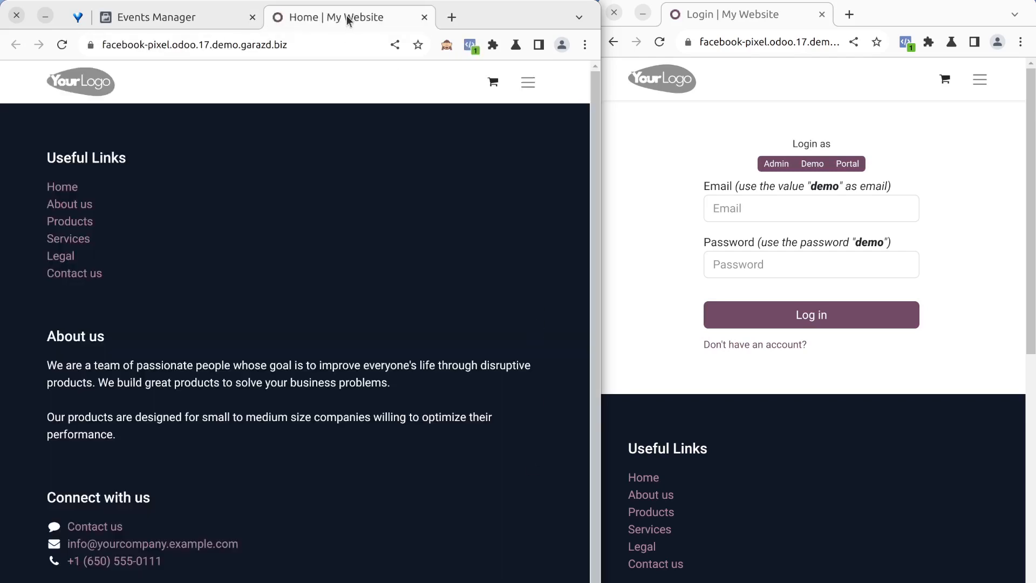
left_click_drag(347, 15, 702, 14)
left_click(932, 14)
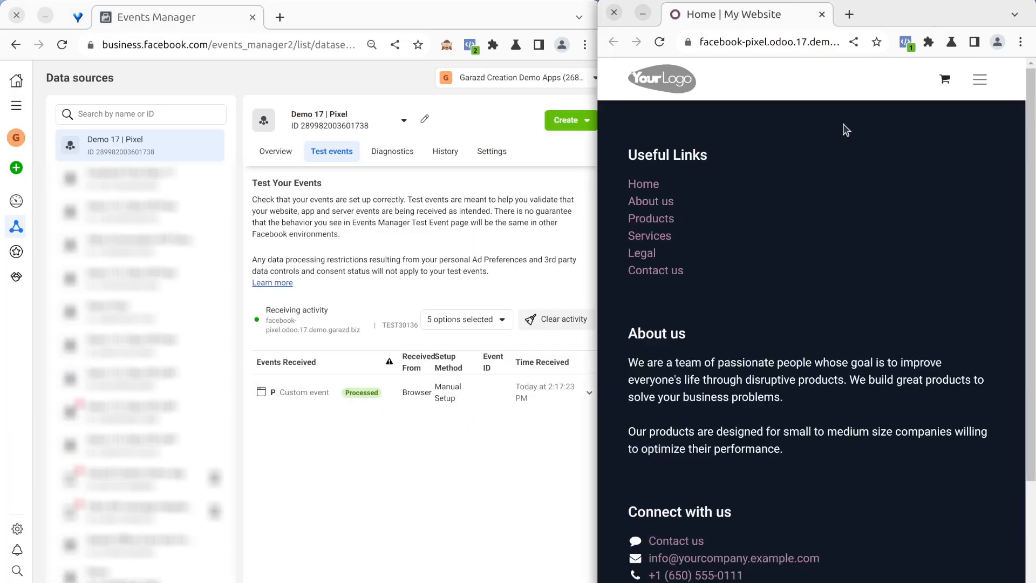
Open the webshop's product list, add one Customizable Desk (Steel, White) to the cart and continue shopping.
left_click(980, 80)
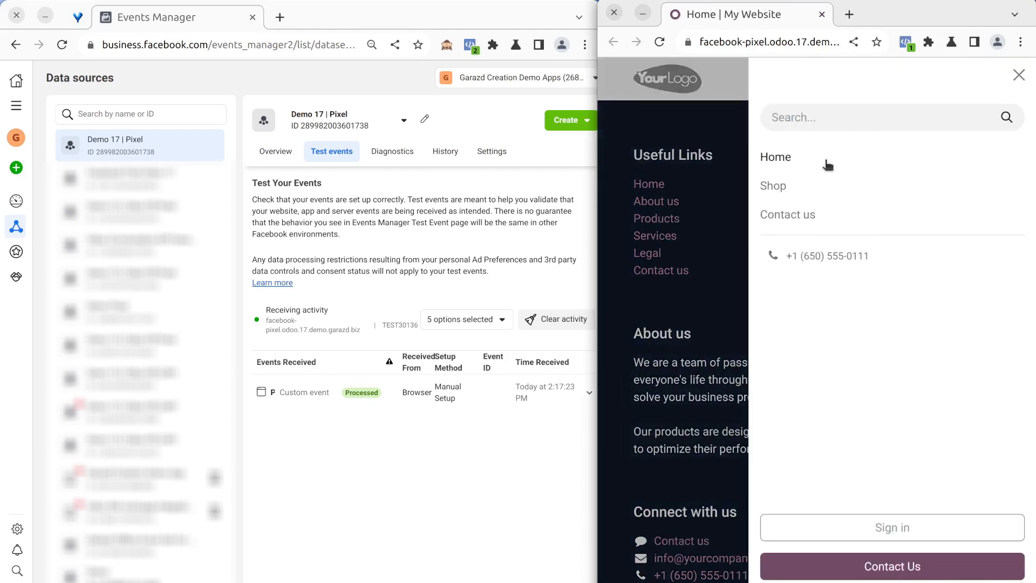
left_click(775, 188)
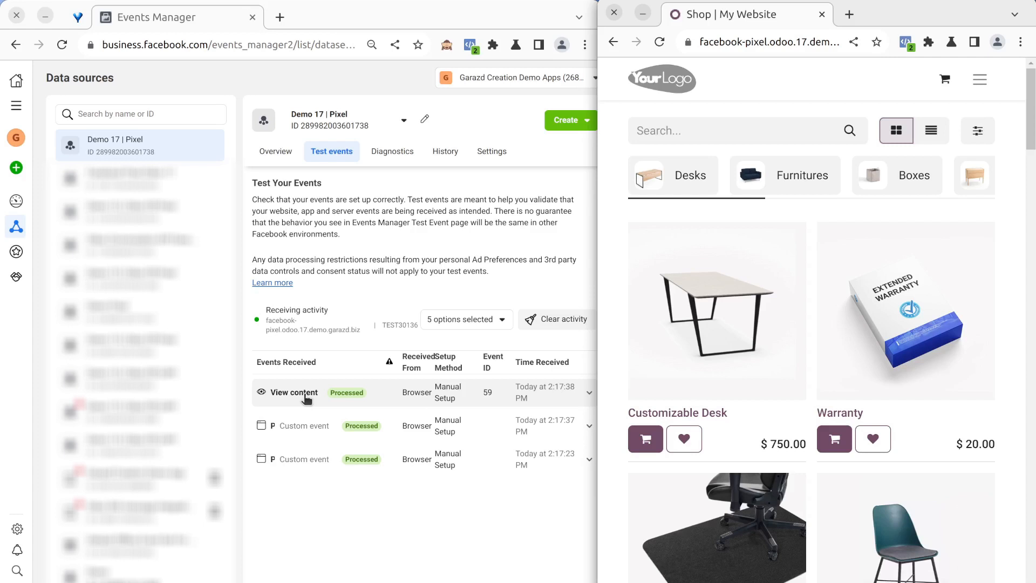
left_click(647, 441)
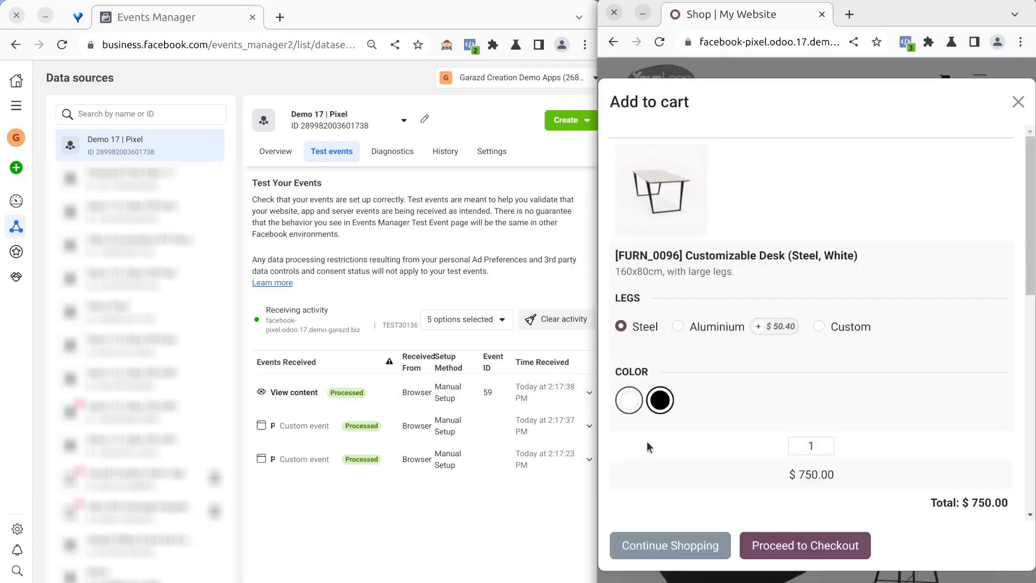
left_click(679, 547)
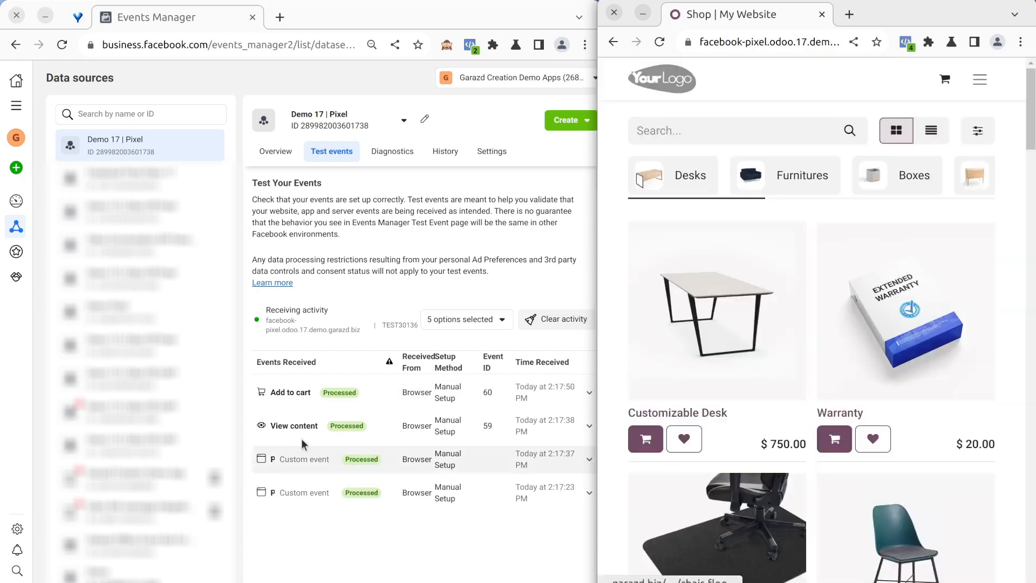
Add the Warranty product to the wishlist and search the shop for "desk".
left_click(873, 440)
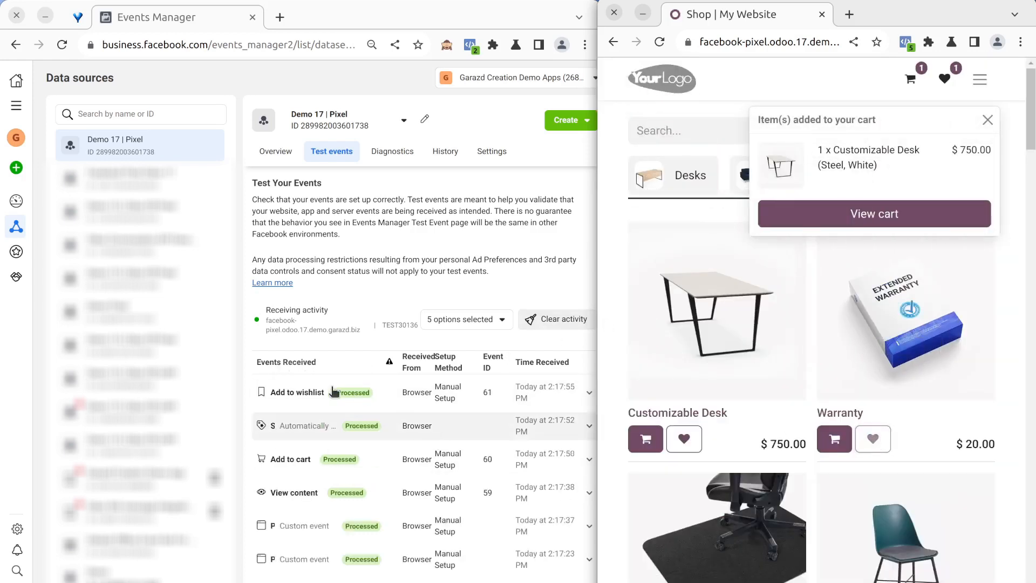
left_click(682, 130)
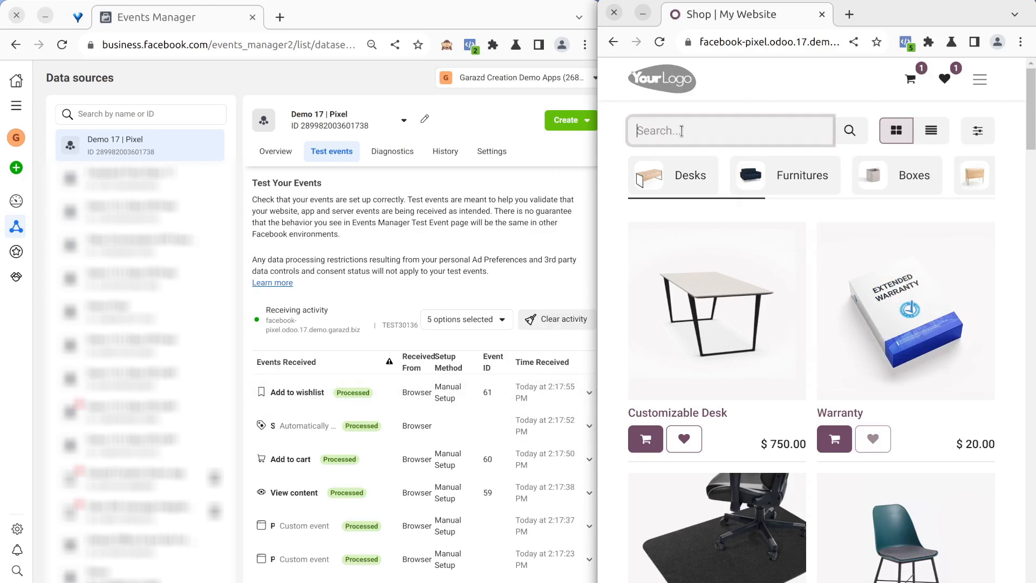
type("desk")
key("Return")
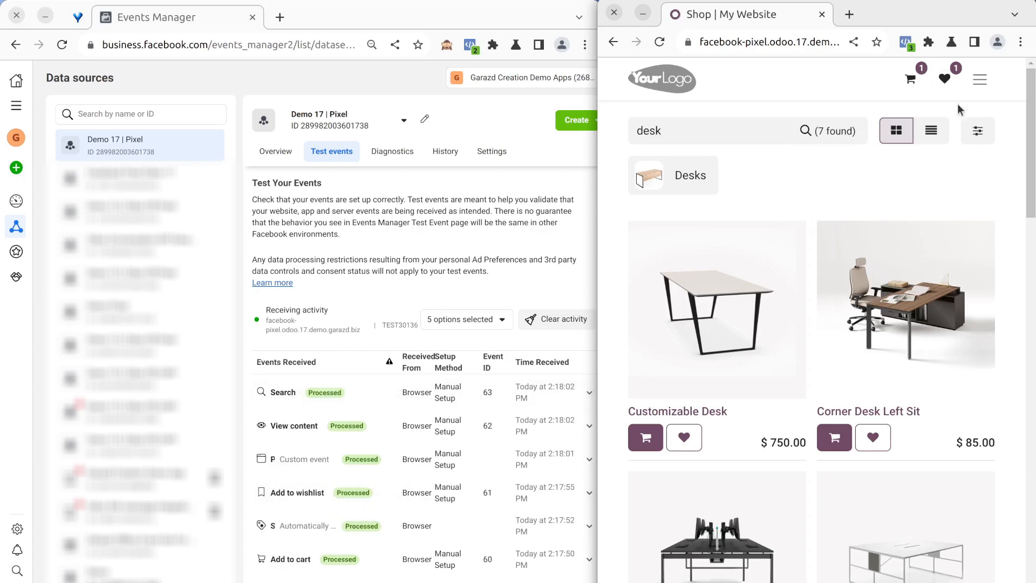
Open the shopping cart and proceed to checkout as far as the shipping address form.
left_click(919, 80)
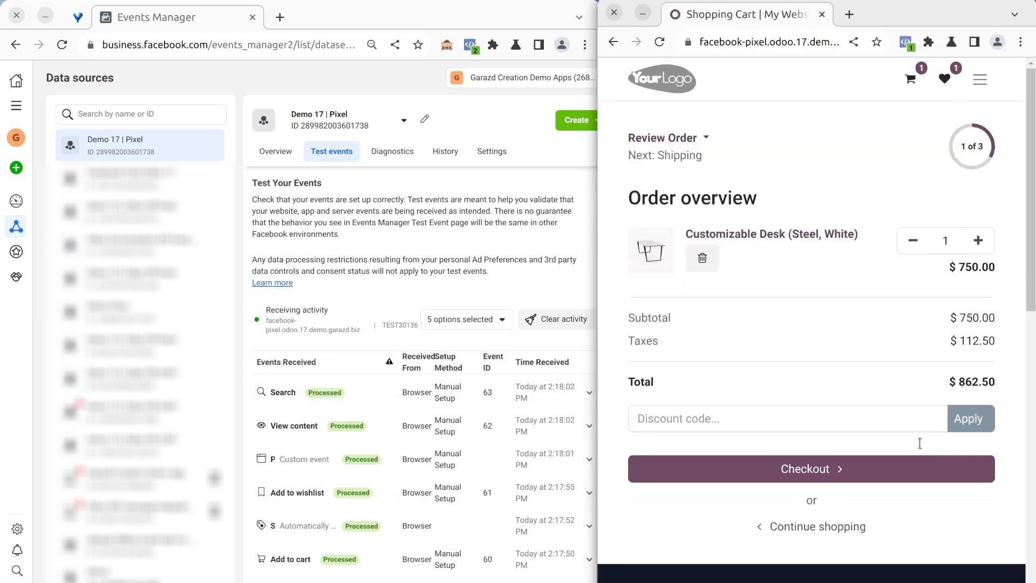
left_click(861, 468)
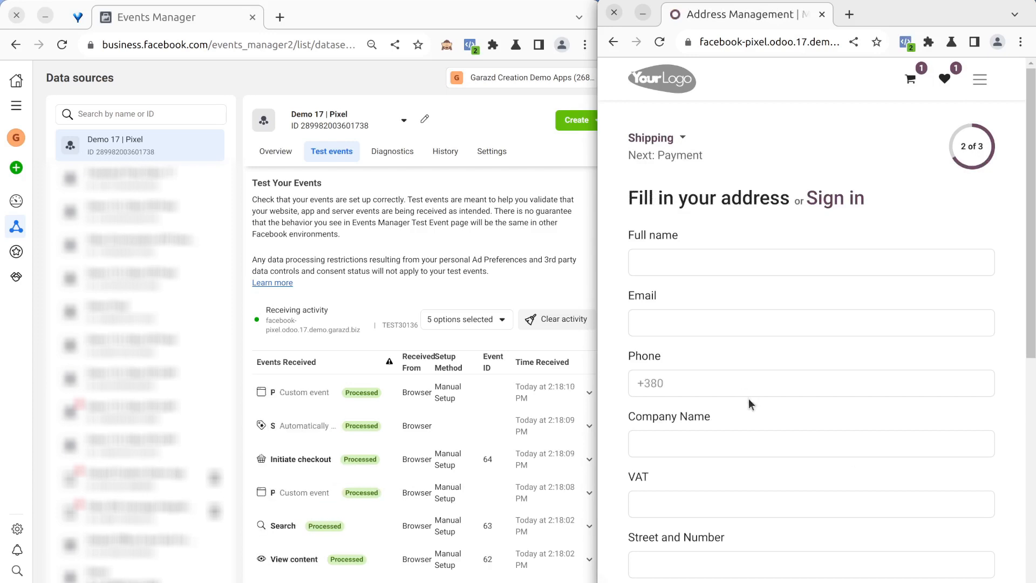